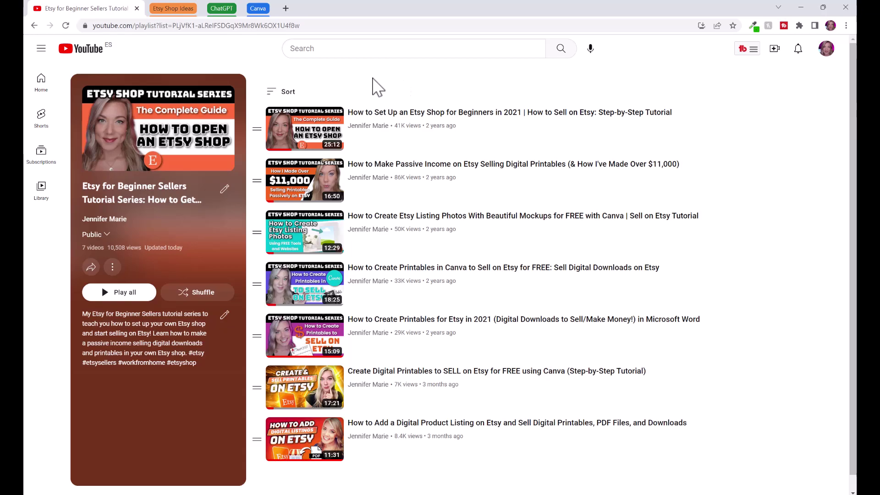
{"action": "left_click", "coordinate": [173, 8]}
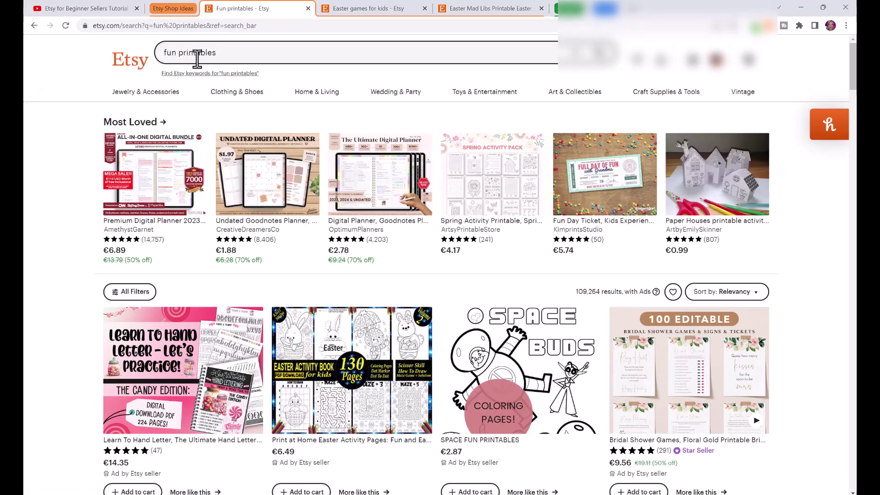
{"action": "left_click", "coordinate": [179, 53]}
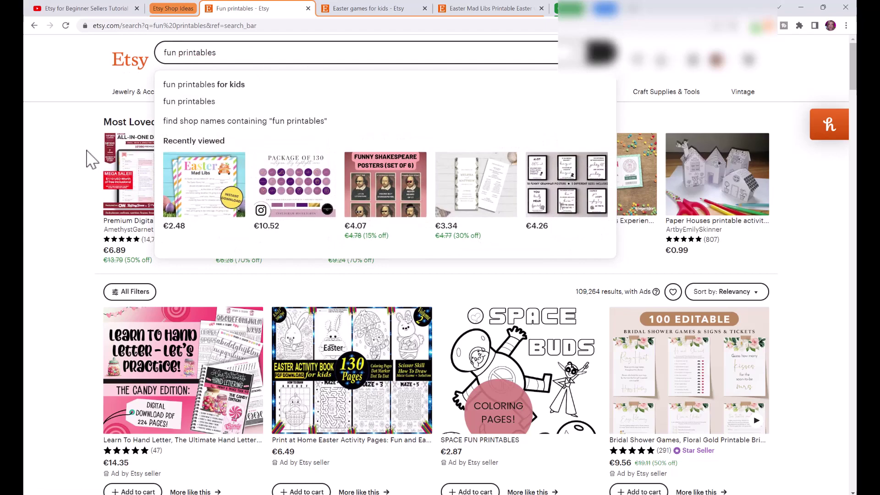
{"action": "left_click", "coordinate": [96, 165]}
{"action": "scroll", "coordinate": [116, 202], "scroll_direction": "down", "scroll_amount": 2}
{"action": "scroll", "coordinate": [116, 202], "scroll_direction": "down", "scroll_amount": 4}
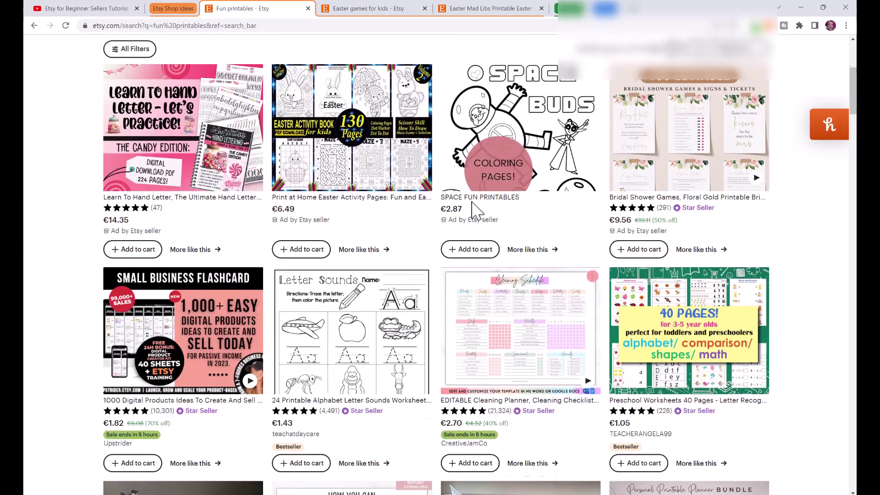
{"action": "scroll", "coordinate": [852, 209], "scroll_direction": "down", "scroll_amount": 3}
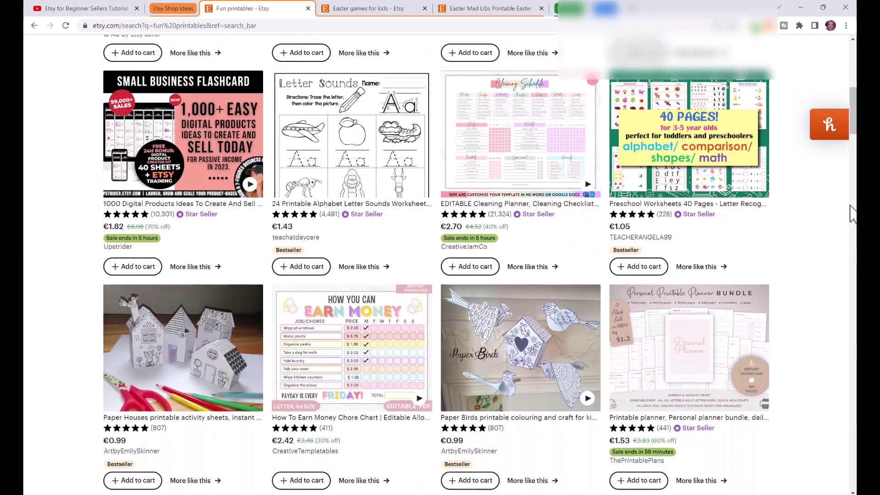
{"action": "scroll", "coordinate": [852, 214], "scroll_direction": "down", "scroll_amount": 5}
{"action": "scroll", "coordinate": [852, 214], "scroll_direction": "down", "scroll_amount": 3}
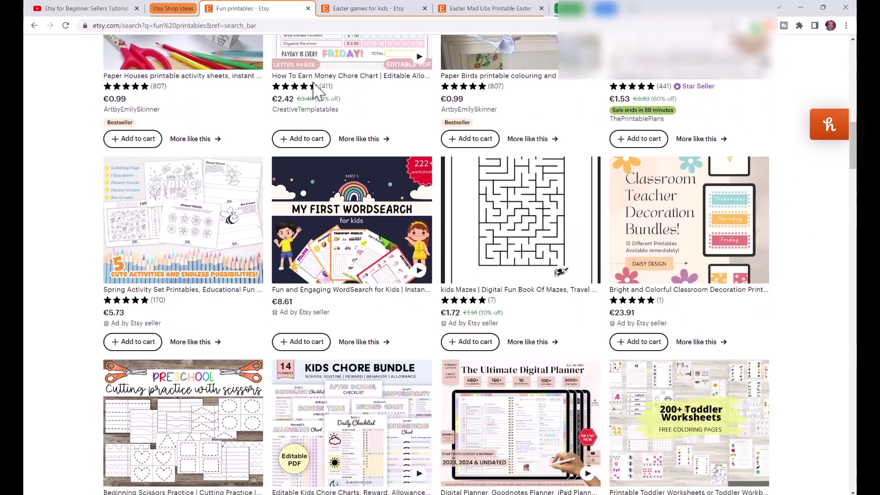
{"action": "scroll", "coordinate": [275, 69], "scroll_direction": "up", "scroll_amount": 20}
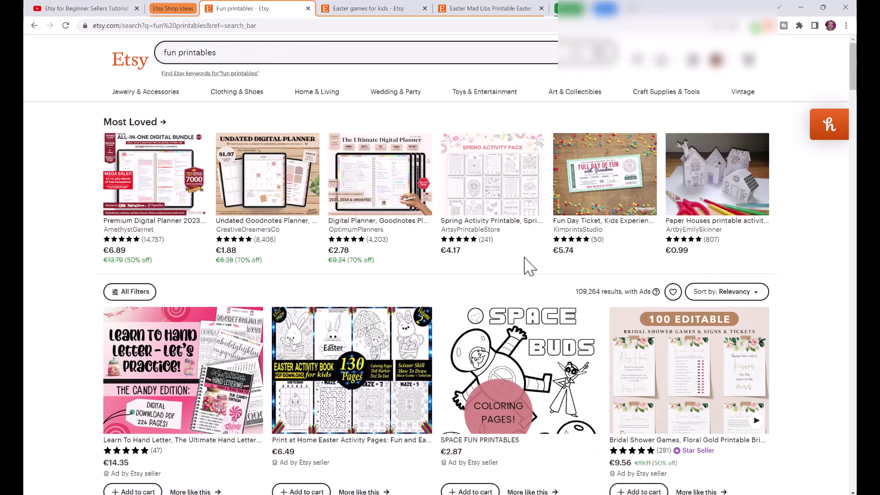
{"action": "scroll", "coordinate": [383, 206], "scroll_direction": "down", "scroll_amount": 2}
{"action": "scroll", "coordinate": [275, 65], "scroll_direction": "up", "scroll_amount": 3}
Search Etsy for 'easter printables for kids games' and browse the results grid.
{"action": "left_click_drag", "start_coordinate": [177, 52], "coordinate": [159, 56]}
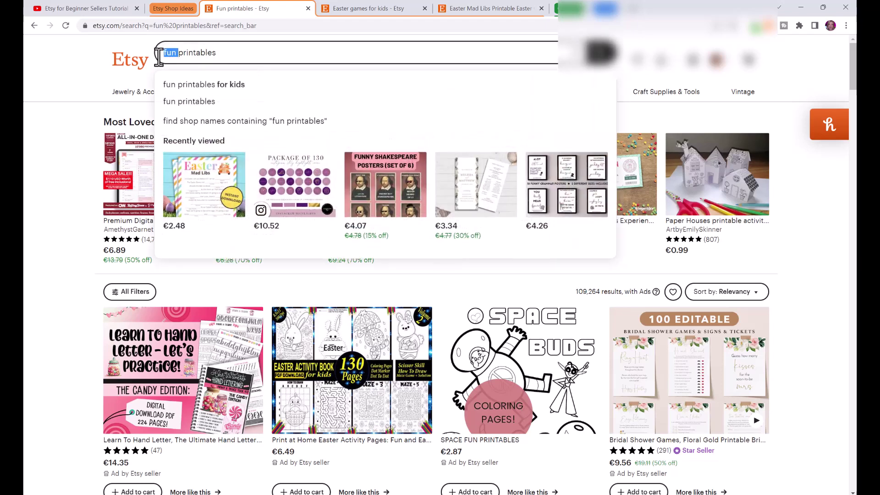
{"action": "type", "text": "easter"}
{"action": "left_click", "coordinate": [282, 59]}
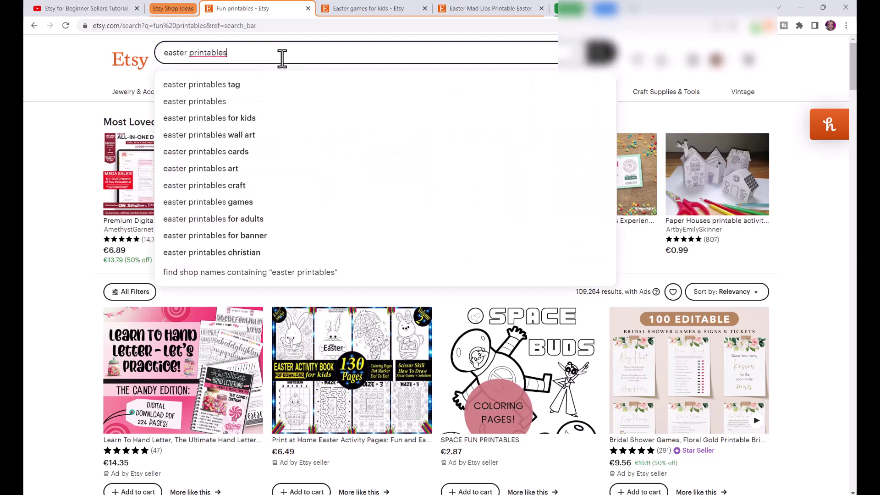
{"action": "type", "text": "for kids games"}
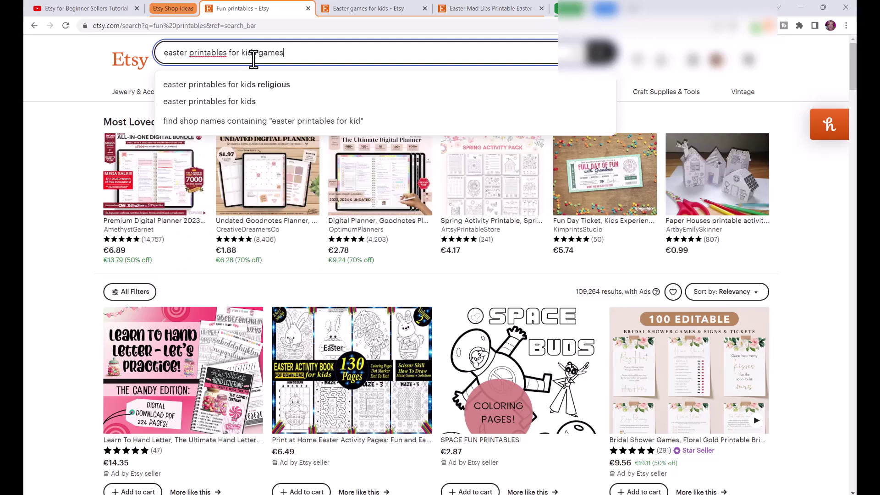
{"action": "key", "text": "Return"}
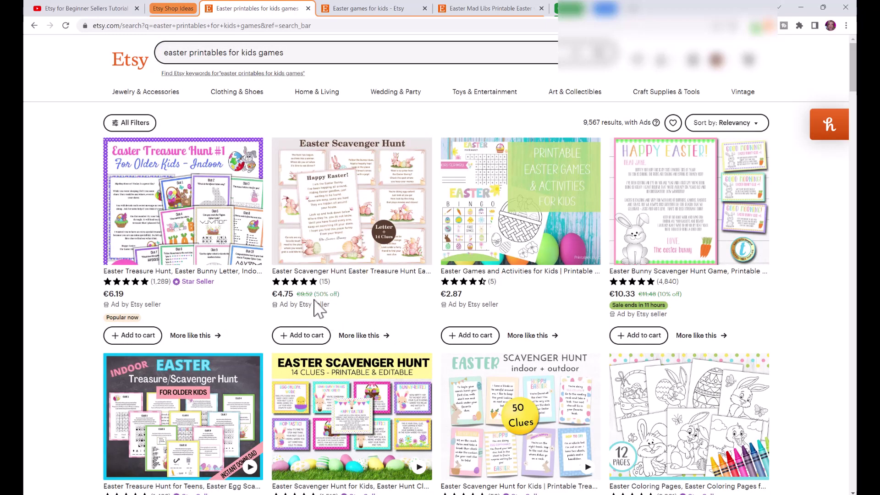
{"action": "scroll", "coordinate": [306, 315], "scroll_direction": "down", "scroll_amount": 4}
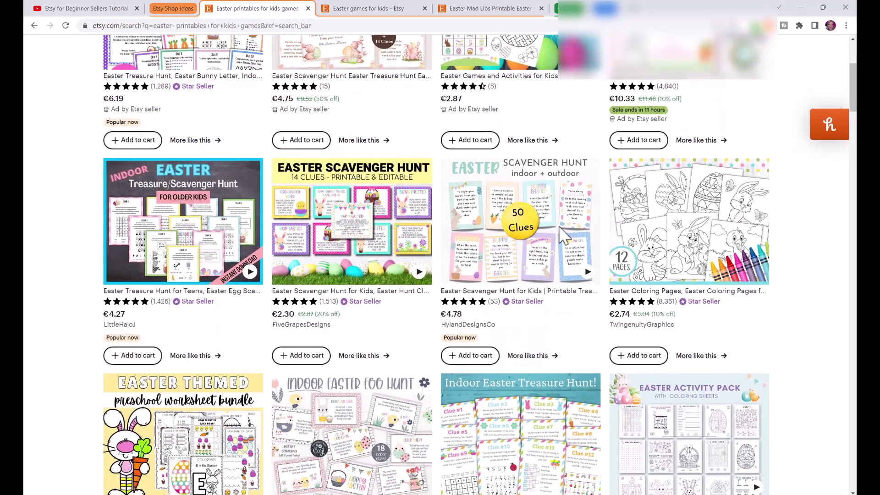
{"action": "scroll", "coordinate": [564, 234], "scroll_direction": "down", "scroll_amount": 2}
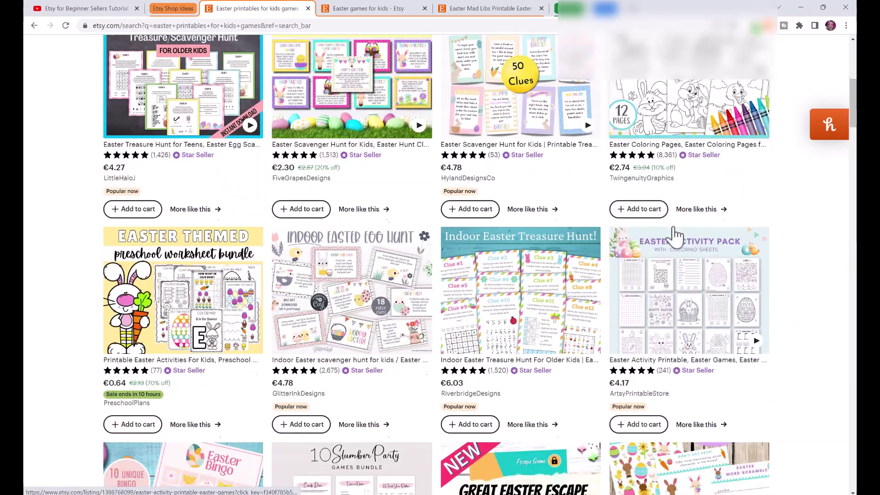
{"action": "scroll", "coordinate": [577, 197], "scroll_direction": "down", "scroll_amount": 5}
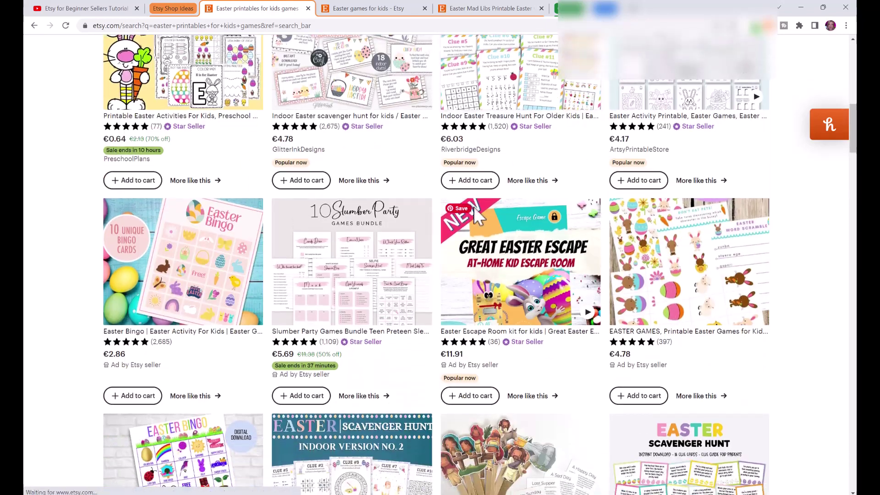
Open the Outdoor Easter Treasure Hunt and Easter Mad Libs listings and view the Mad Libs preview images.
{"action": "left_click", "coordinate": [549, 206]}
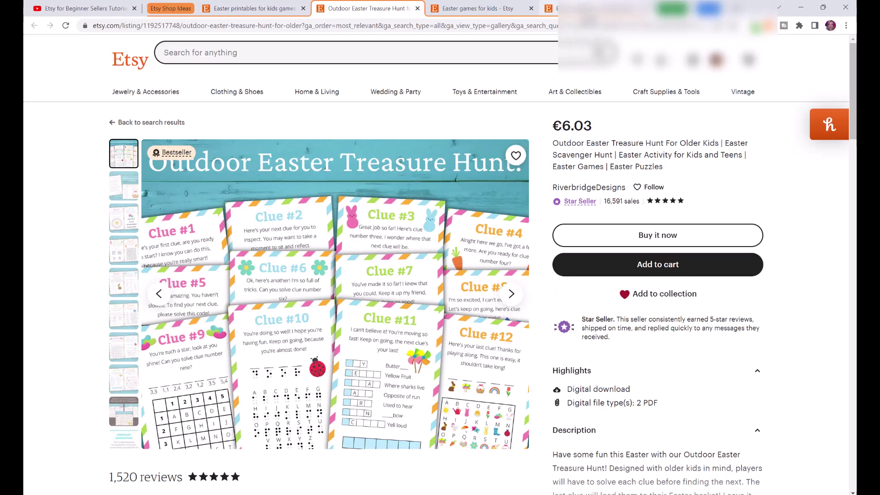
{"action": "left_click", "coordinate": [550, 8]}
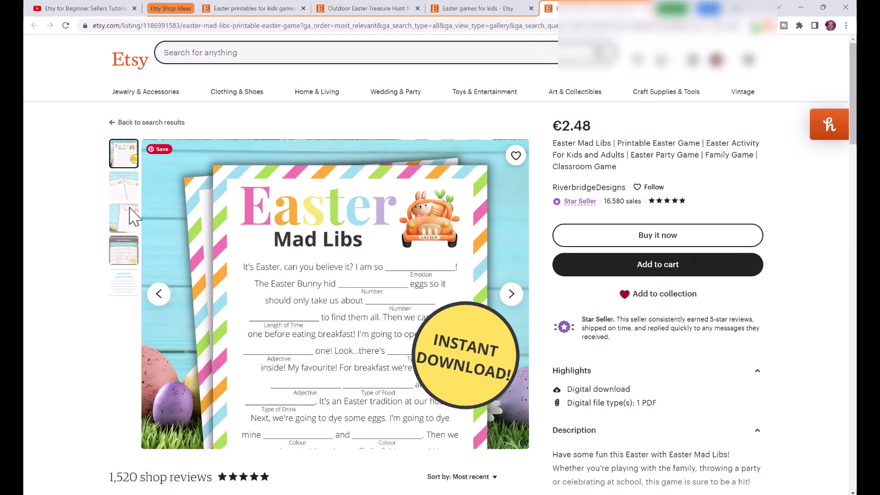
{"action": "left_click", "coordinate": [124, 185]}
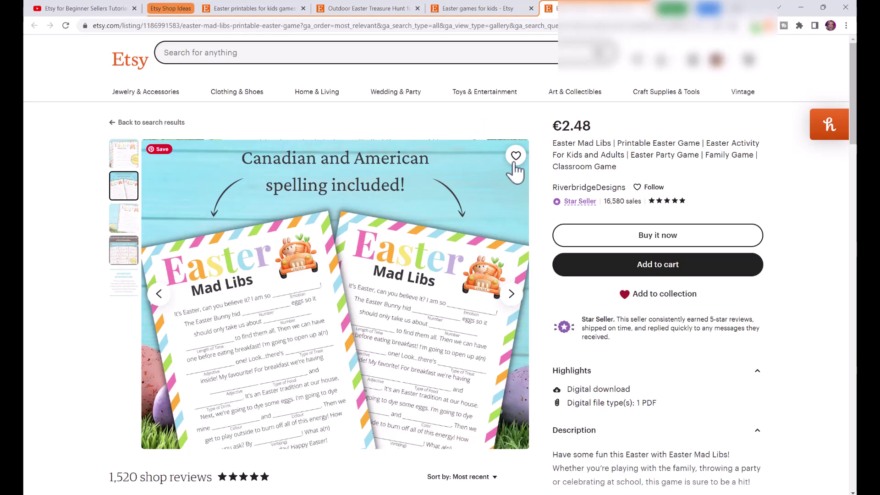
{"action": "left_click", "coordinate": [124, 220]}
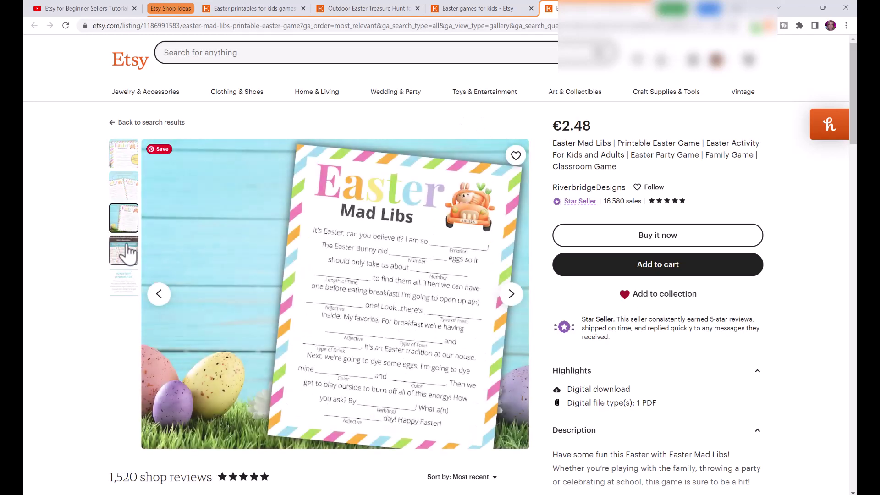
{"action": "left_click", "coordinate": [124, 250]}
{"action": "left_click", "coordinate": [126, 218]}
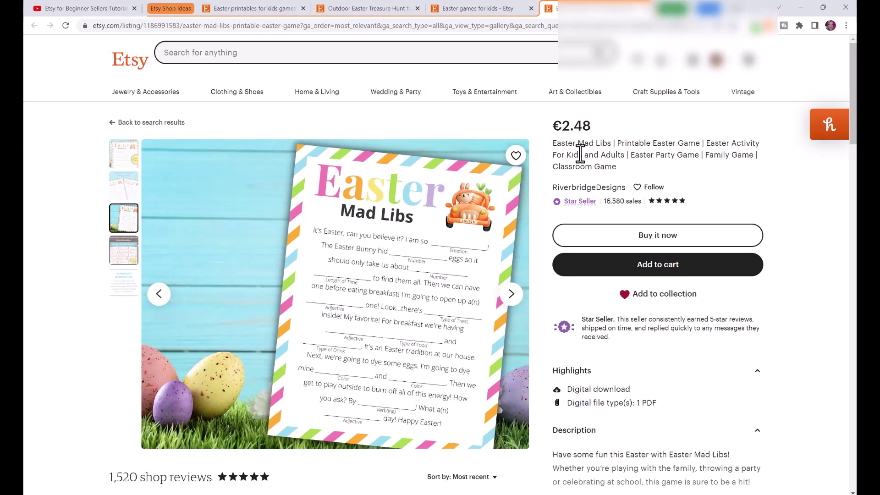
{"action": "left_click", "coordinate": [682, 8]}
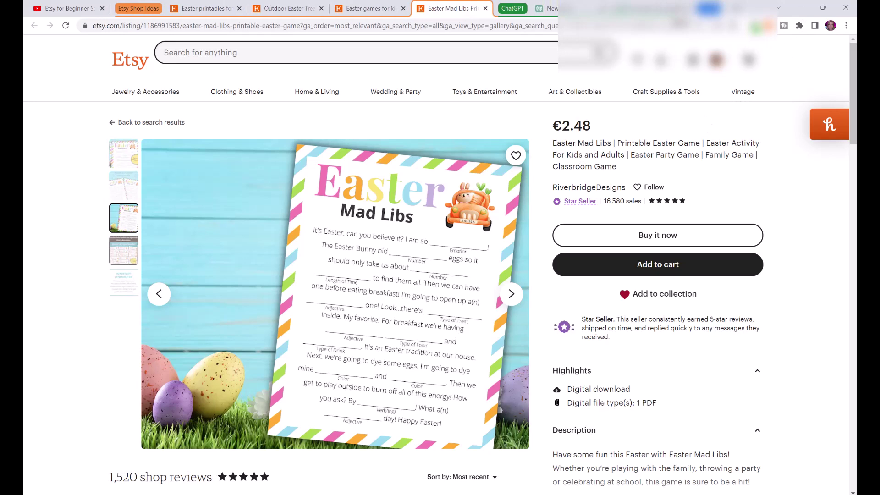
Ask ChatGPT, in the new chat, which printables sell best on Etsy.
{"action": "left_click", "coordinate": [545, 8]}
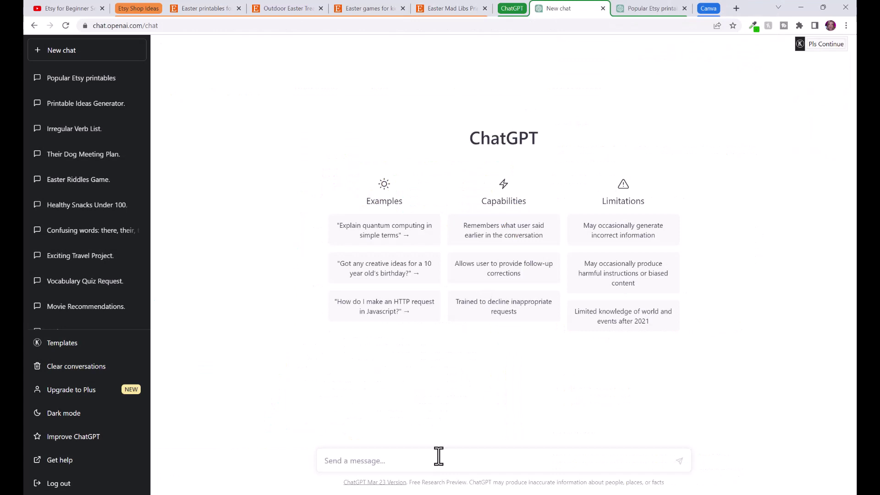
{"action": "left_click", "coordinate": [435, 460]}
{"action": "type", "text": "Wha"}
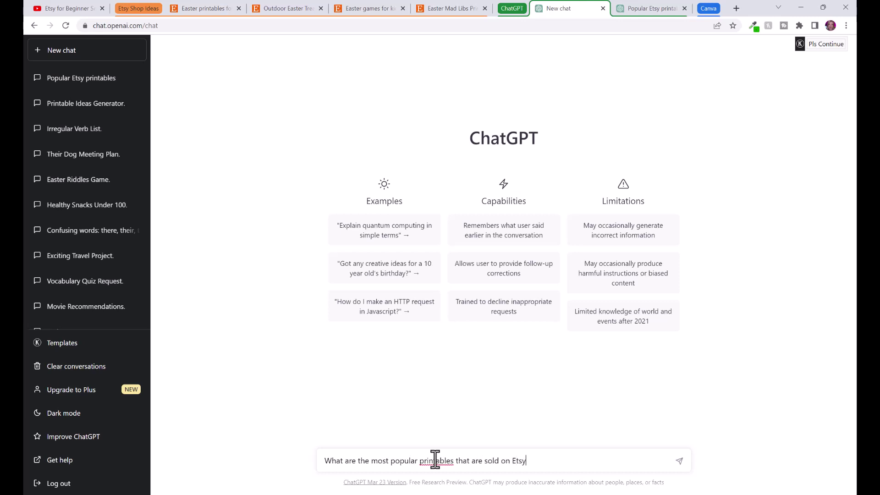
{"action": "key", "text": "Return"}
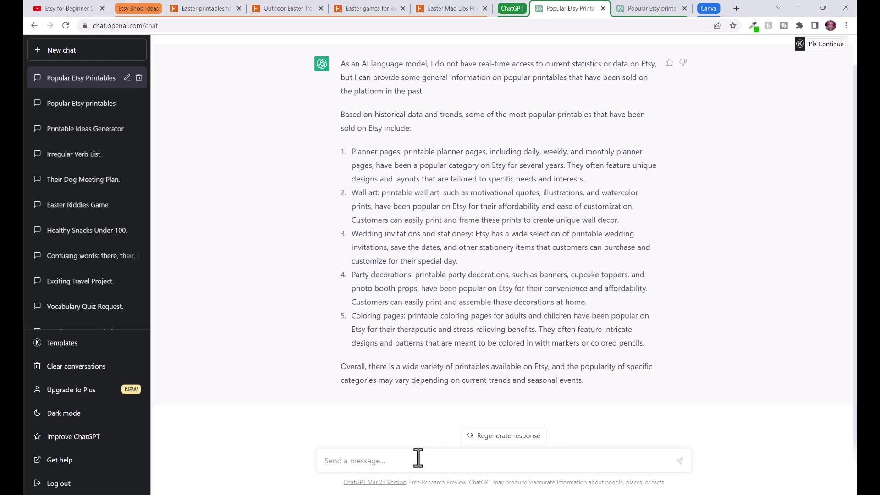
Ask ChatGPT for a funny Easter story where the kids trade chocolate to get their bunny back.
{"action": "type", "text": "Create a funny Easter story about two children hunting for the Easter bunny who stole"}
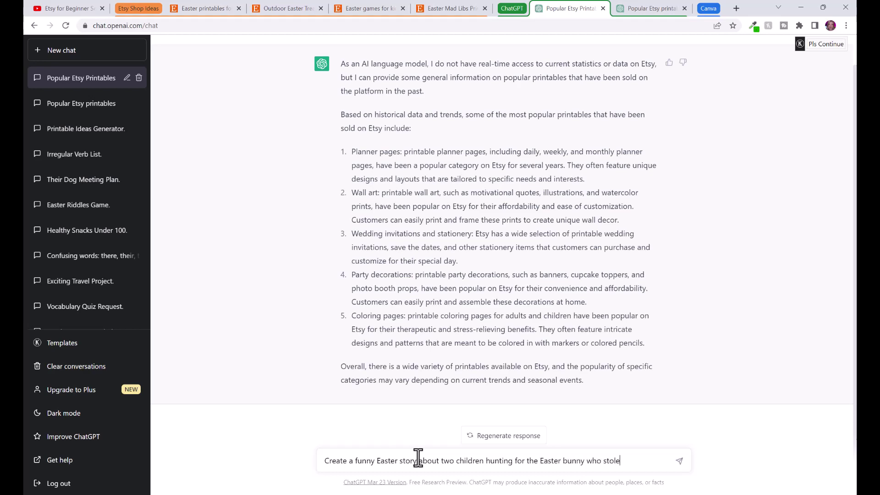
{"action": "type", "text": "y. They want to trade chocolate for their bunny back."}
{"action": "key", "text": "Return"}
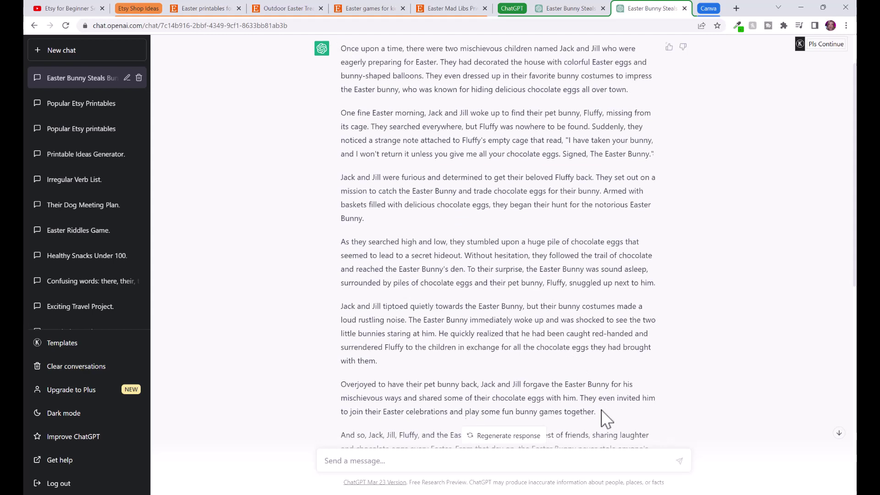
Scroll through the Tommy and Molly story and select its whole text.
{"action": "scroll", "coordinate": [600, 403], "scroll_direction": "down", "scroll_amount": 1}
{"action": "scroll", "coordinate": [592, 380], "scroll_direction": "down", "scroll_amount": 2}
{"action": "scroll", "coordinate": [593, 353], "scroll_direction": "down", "scroll_amount": 2}
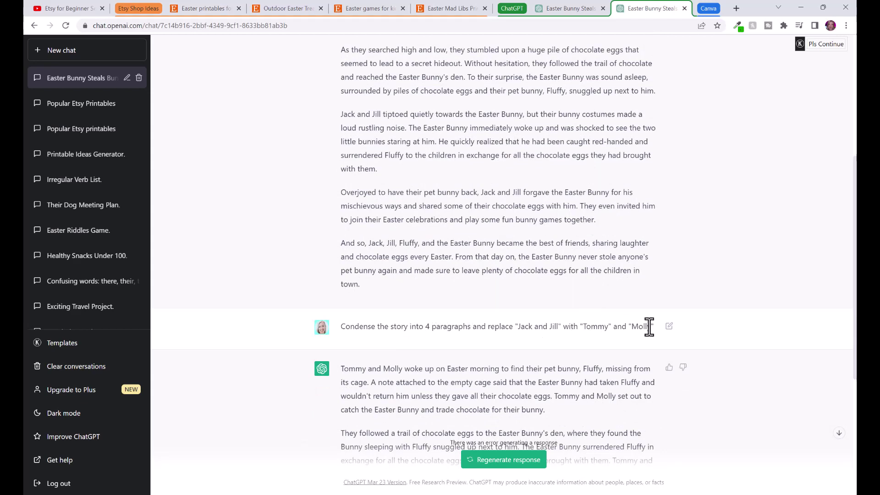
{"action": "scroll", "coordinate": [651, 326], "scroll_direction": "down", "scroll_amount": 2}
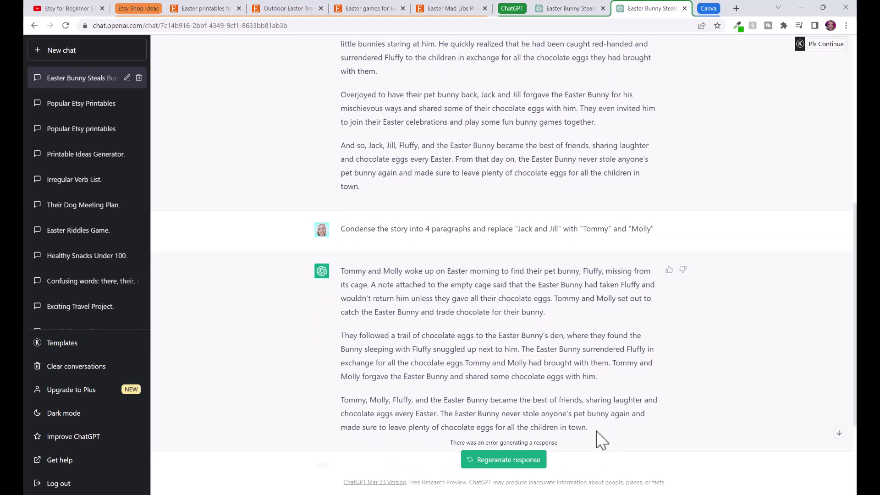
{"action": "left_click_drag", "start_coordinate": [593, 433], "coordinate": [335, 392]}
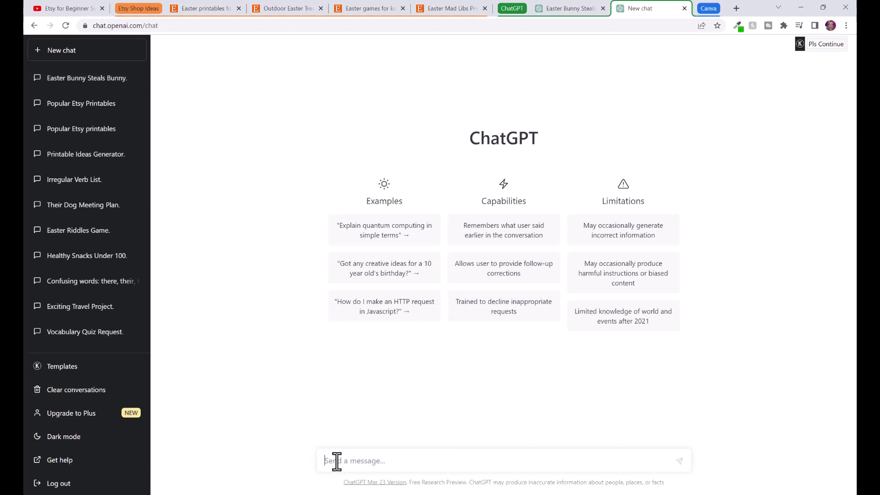
Send a Mad Libs request with the pasted Easter Bunny story, asking to take out 15 words.
{"action": "type", "text": "C"}
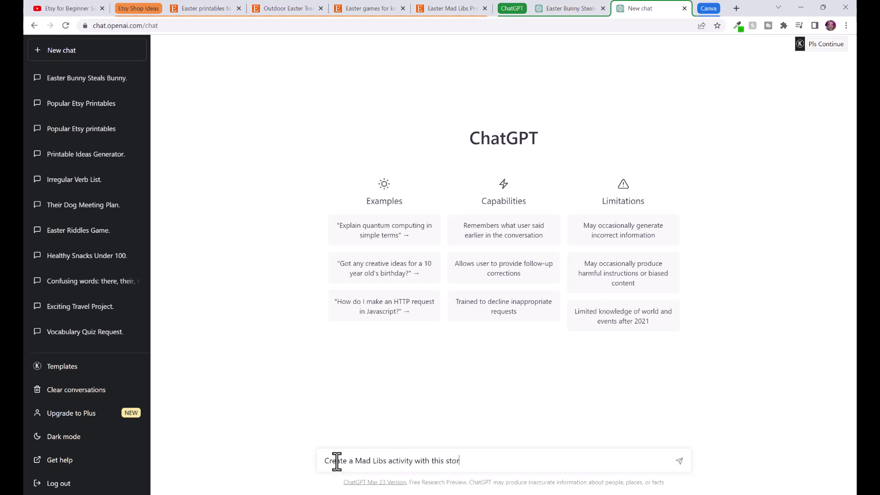
{"action": "key", "text": "shift+Return"}
{"action": "key", "text": "ctrl+v"}
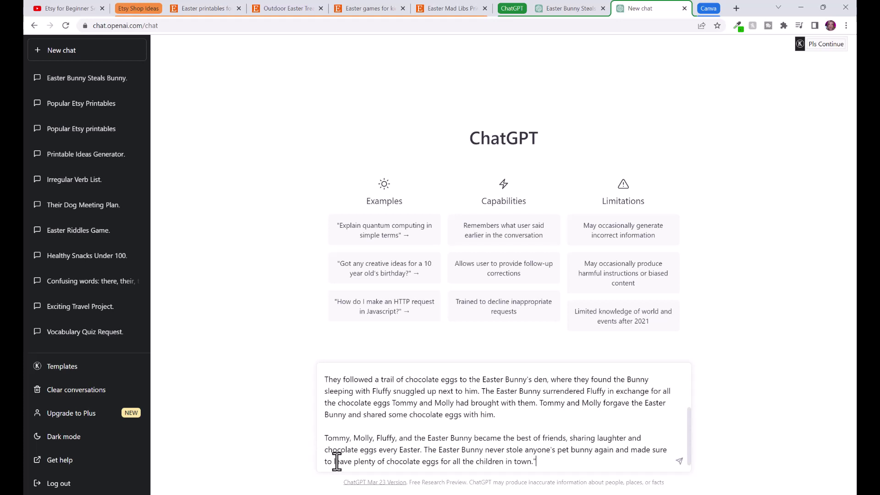
{"action": "key", "text": "shift+Return"}
{"action": "key", "text": "shift+Return"}
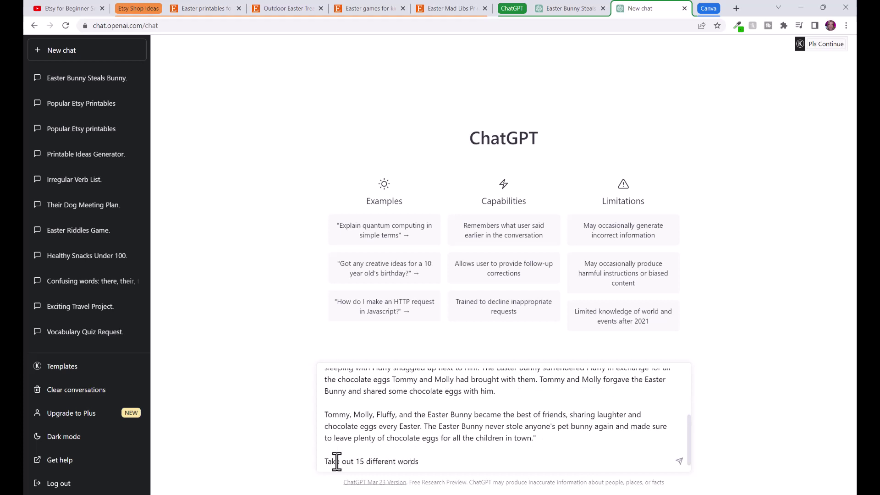
{"action": "key", "text": "Return"}
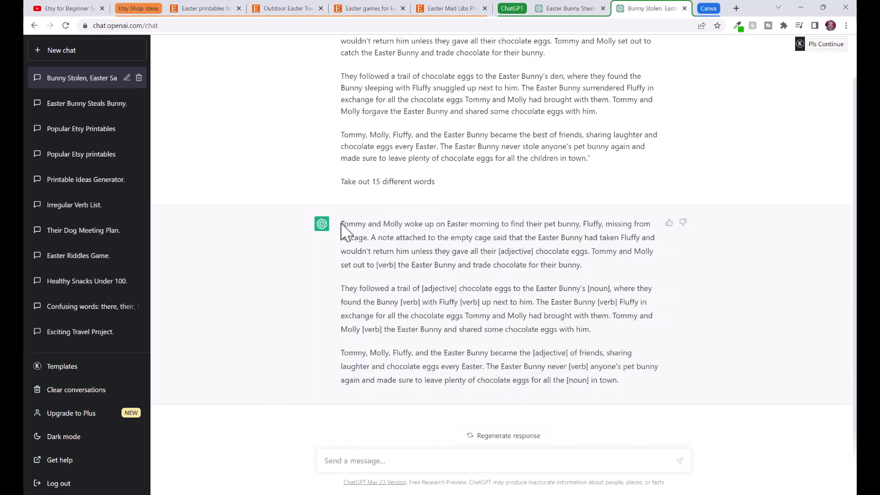
Highlight the reply's [adjective] and [verb] placeholders, then clear the selections.
{"action": "left_click_drag", "start_coordinate": [499, 251], "coordinate": [532, 252]}
{"action": "left_click_drag", "start_coordinate": [400, 265], "coordinate": [377, 265]}
{"action": "left_click", "coordinate": [426, 287]}
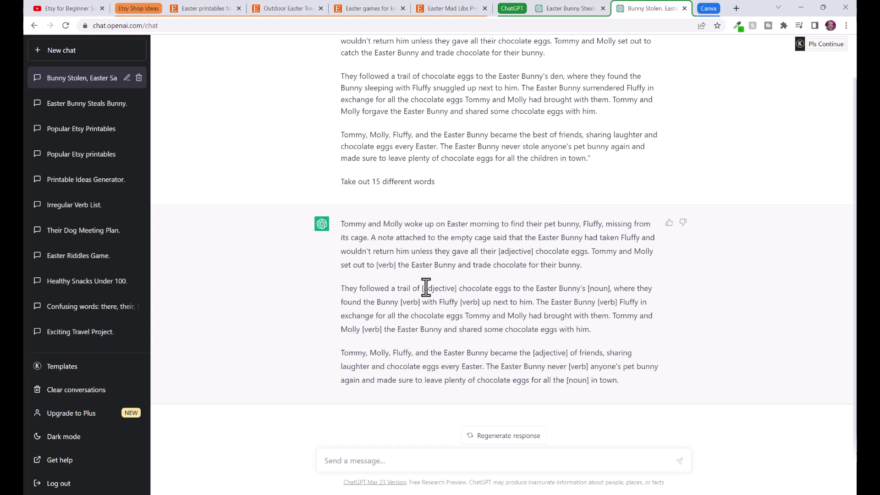
{"action": "double_click", "coordinate": [426, 287]}
{"action": "left_click_drag", "start_coordinate": [401, 302], "coordinate": [406, 303]}
{"action": "scroll", "coordinate": [479, 306], "scroll_direction": "up", "scroll_amount": 1}
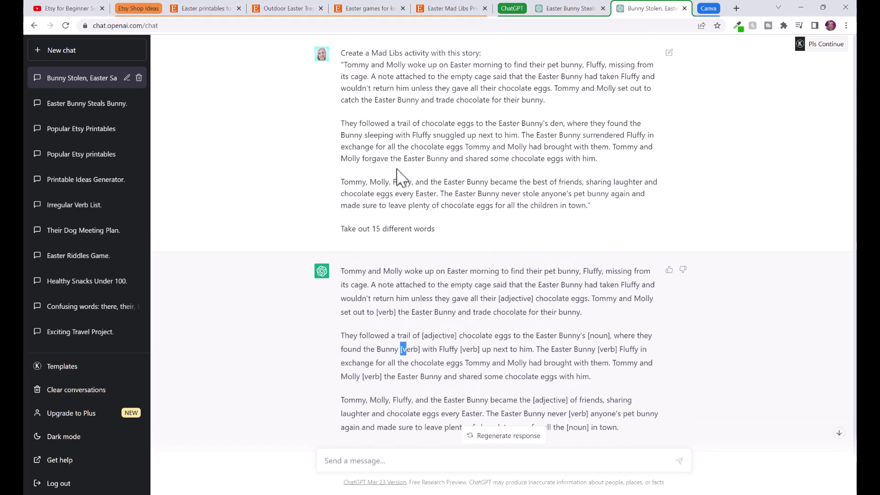
{"action": "left_click", "coordinate": [607, 216]}
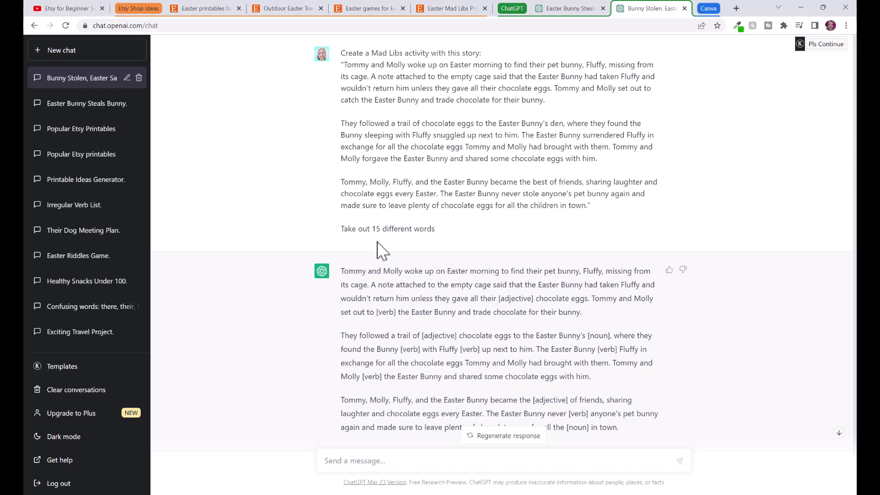
{"action": "scroll", "coordinate": [382, 250], "scroll_direction": "down", "scroll_amount": 1}
{"action": "left_click_drag", "start_coordinate": [342, 220], "coordinate": [634, 385]}
{"action": "left_click", "coordinate": [640, 389]}
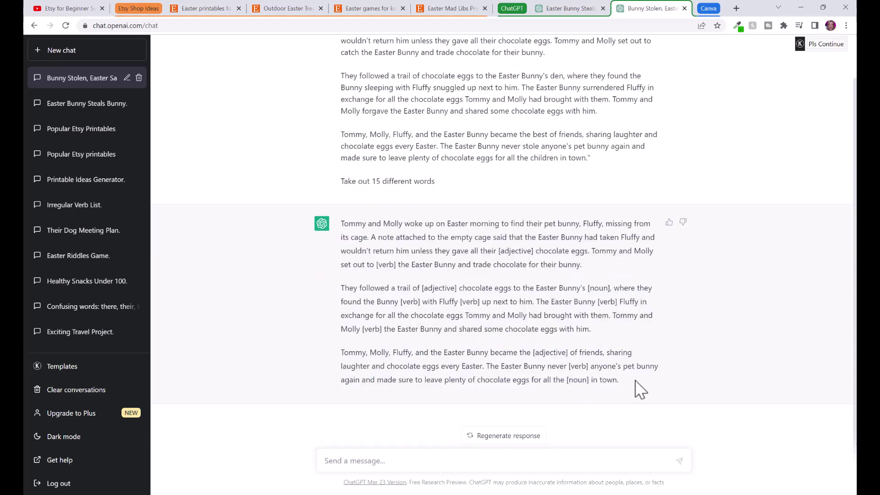
Compare with the Etsy Mad Libs listing, then copy the whole Mad Libs reply.
{"action": "left_click", "coordinate": [454, 10]}
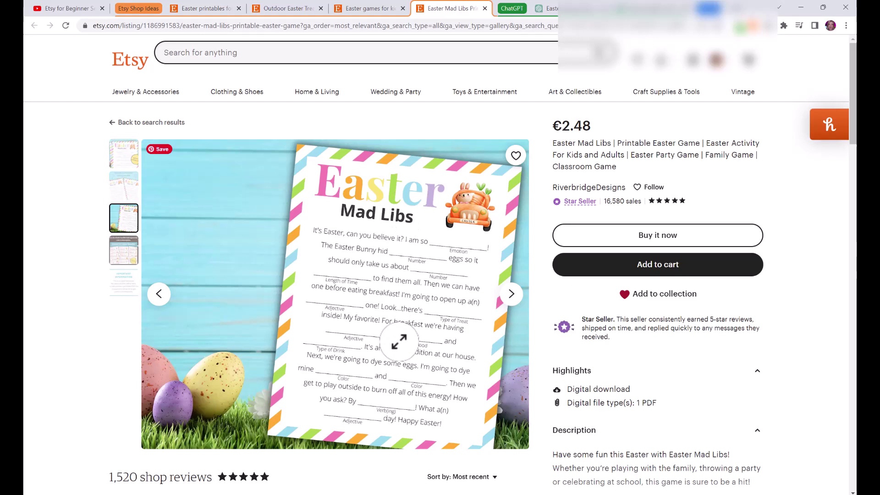
{"action": "left_click", "coordinate": [548, 9]}
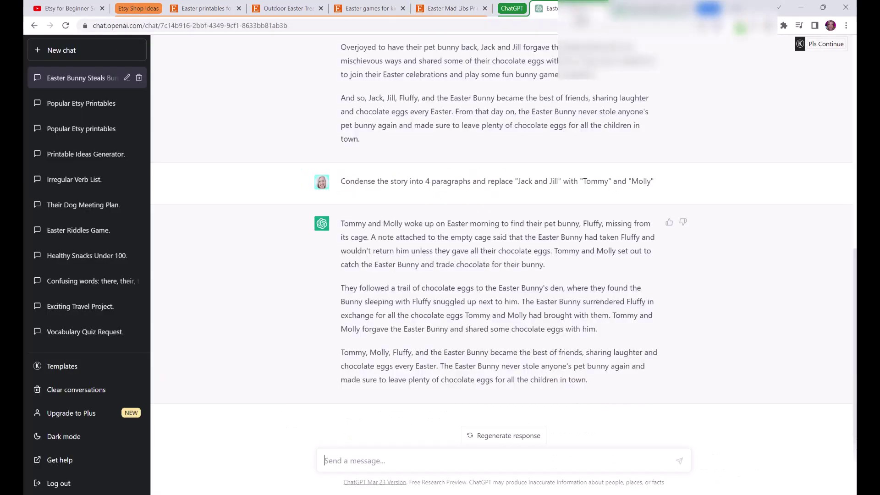
{"action": "left_click_drag", "start_coordinate": [624, 381], "coordinate": [334, 232]}
{"action": "right_click", "coordinate": [370, 229]}
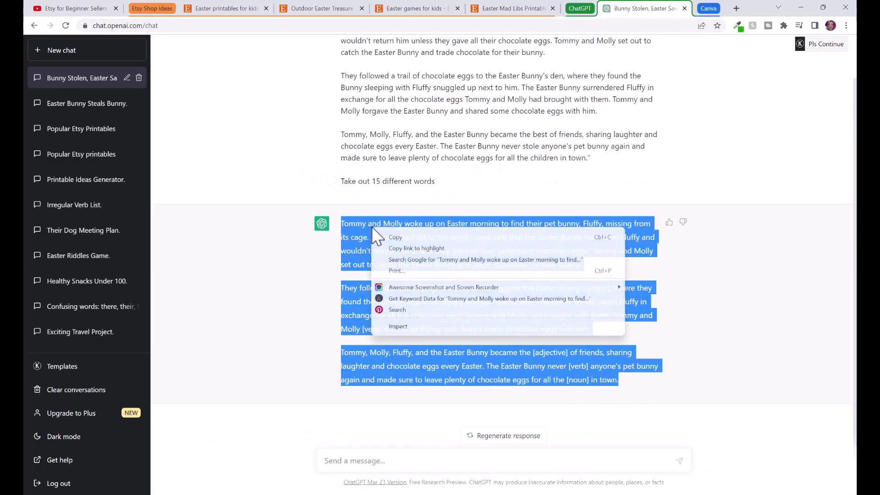
{"action": "left_click", "coordinate": [396, 237]}
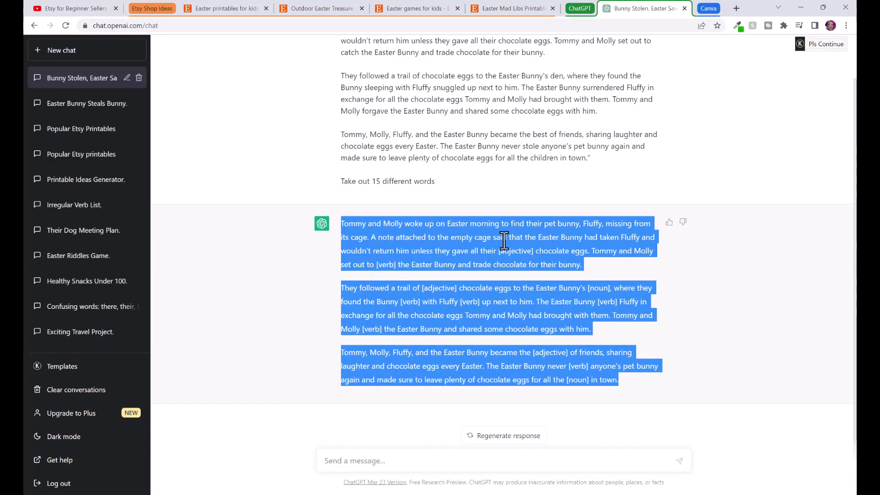
{"action": "left_click", "coordinate": [708, 8]}
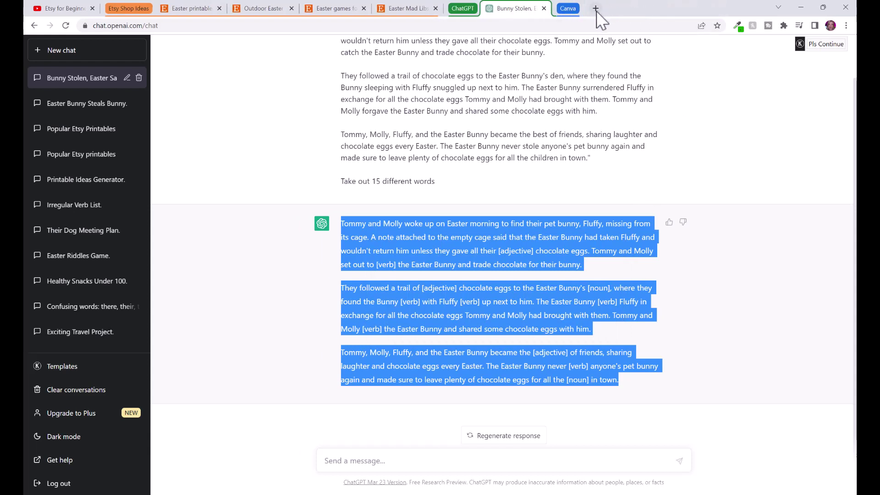
Start a custom-size 8.5 × 11 in design from the Canva home page.
{"action": "left_click", "coordinate": [601, 9]}
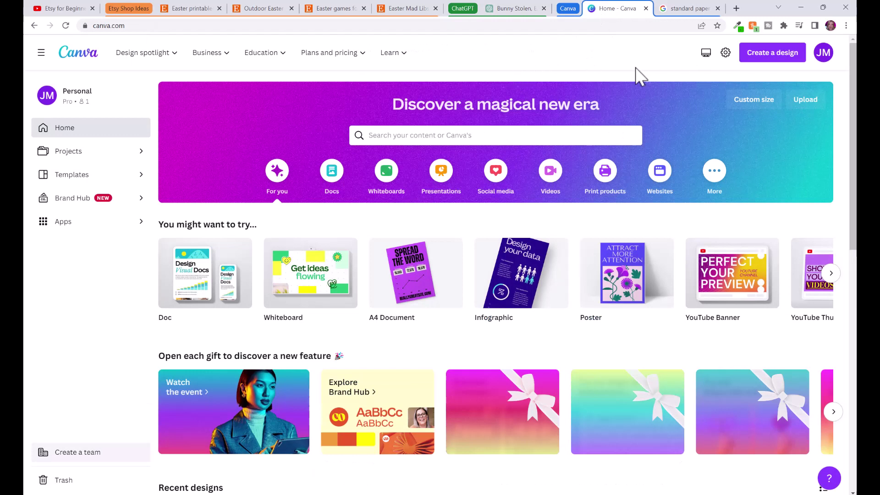
{"action": "left_click", "coordinate": [769, 58]}
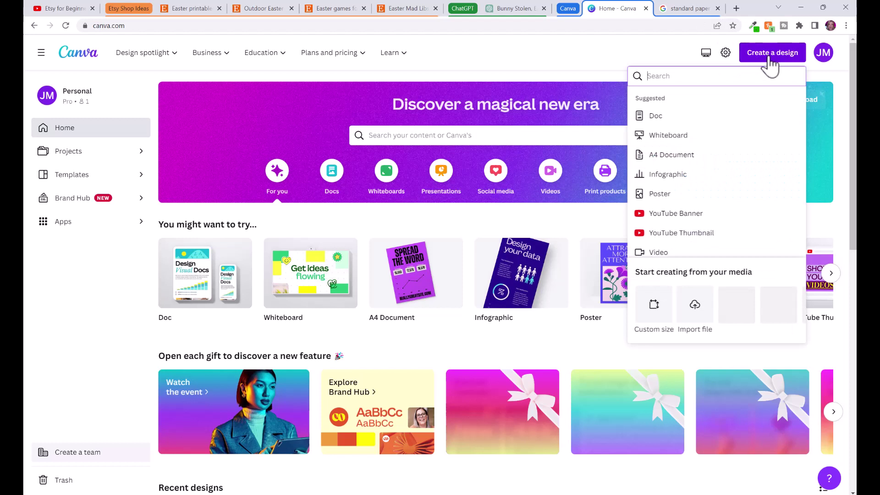
{"action": "left_click", "coordinate": [653, 326]}
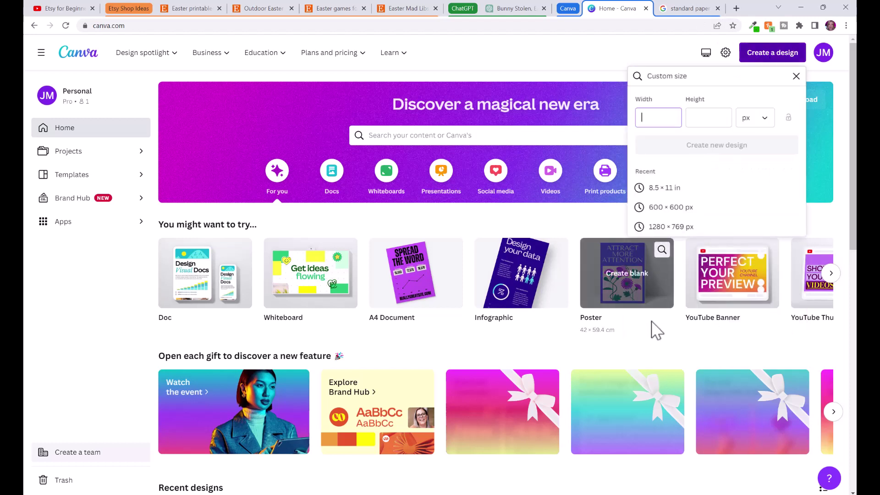
{"action": "left_click", "coordinate": [763, 121]}
{"action": "left_click", "coordinate": [752, 165]}
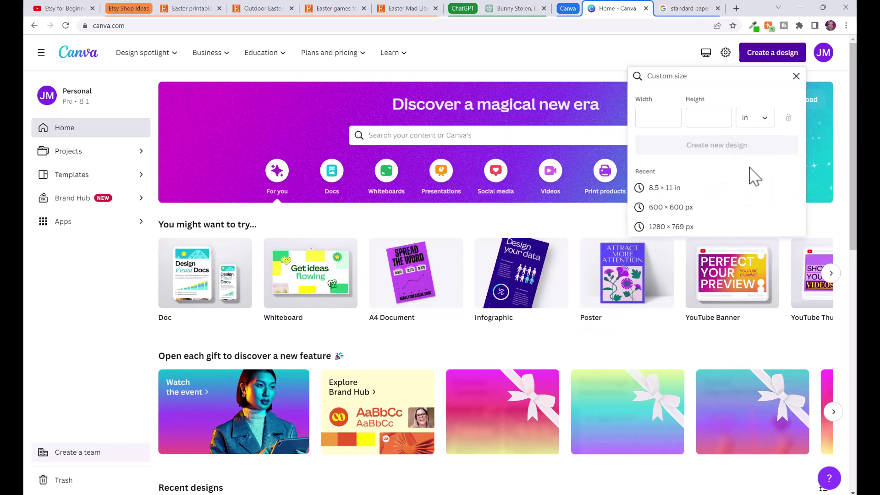
{"action": "left_click", "coordinate": [657, 118]}
{"action": "type", "text": "8.5"}
{"action": "left_click", "coordinate": [723, 118]}
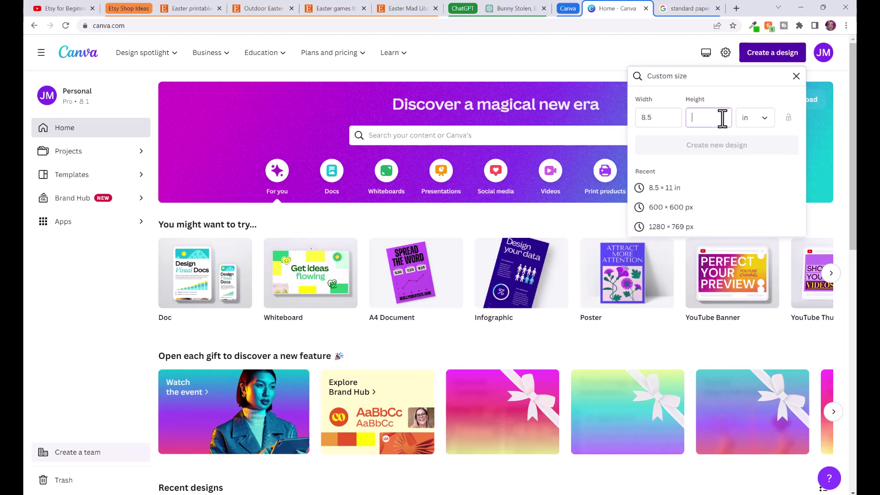
{"action": "type", "text": "11"}
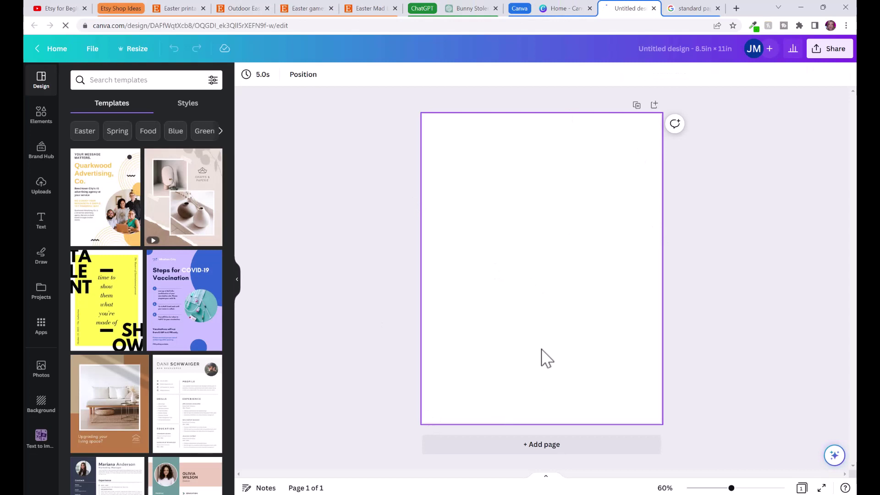
Try a pink page background, then undo it back to white.
{"action": "left_click", "coordinate": [478, 257]}
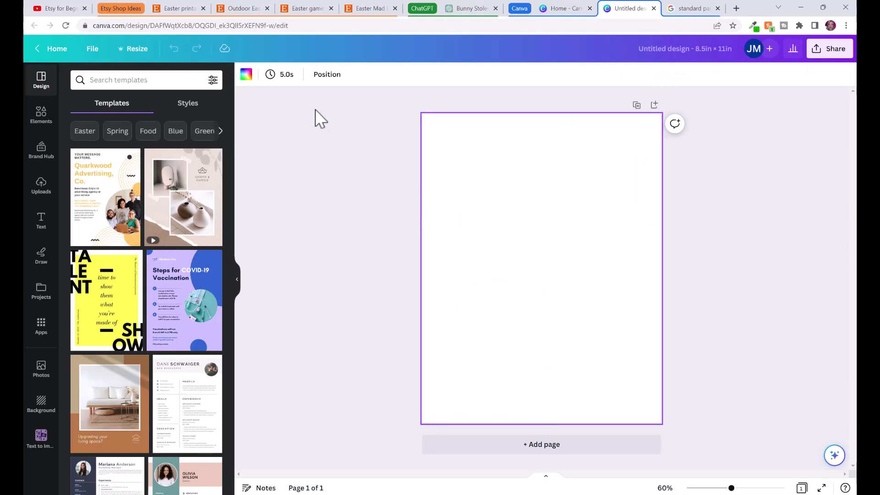
{"action": "left_click", "coordinate": [250, 77]}
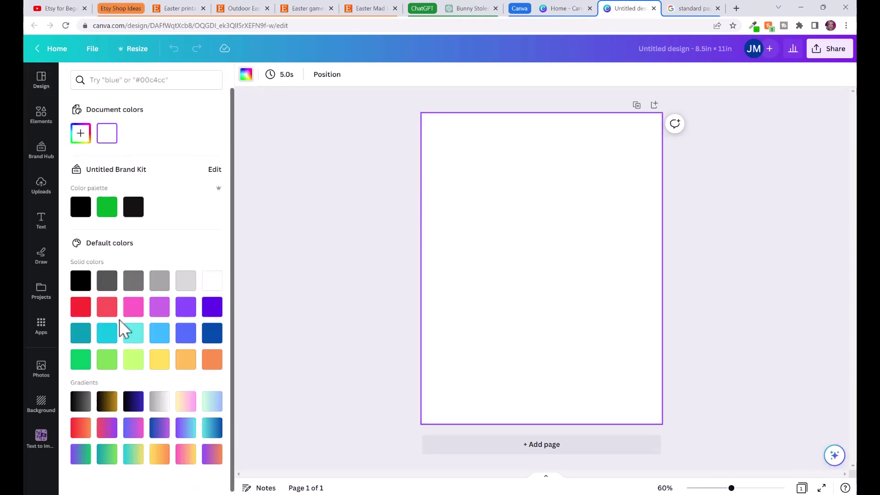
{"action": "left_click", "coordinate": [133, 312]}
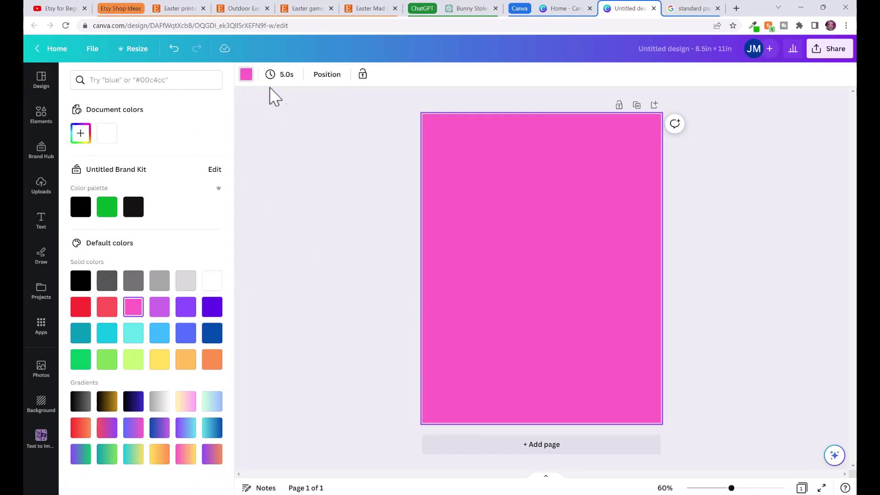
{"action": "left_click", "coordinate": [174, 51]}
{"action": "left_click", "coordinate": [341, 173]}
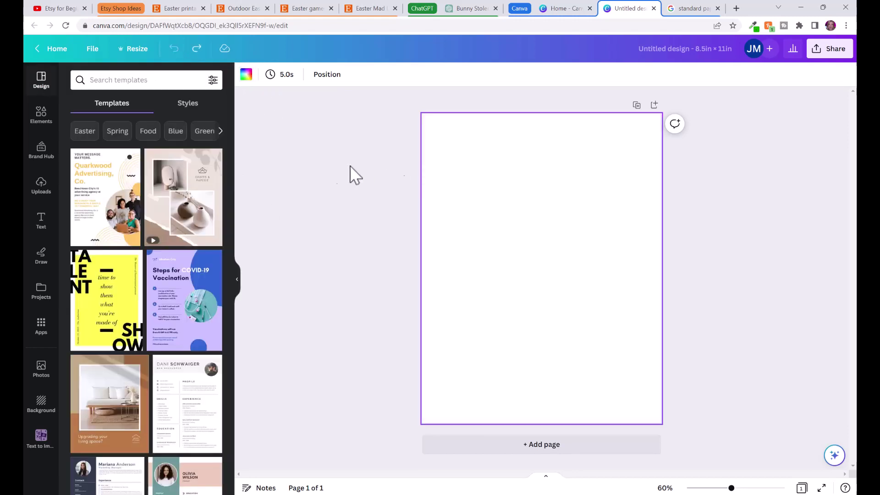
Apply the Easter Egg Hunt template found through an 'easter' template search.
{"action": "left_click", "coordinate": [131, 82]}
{"action": "type", "text": "easter"}
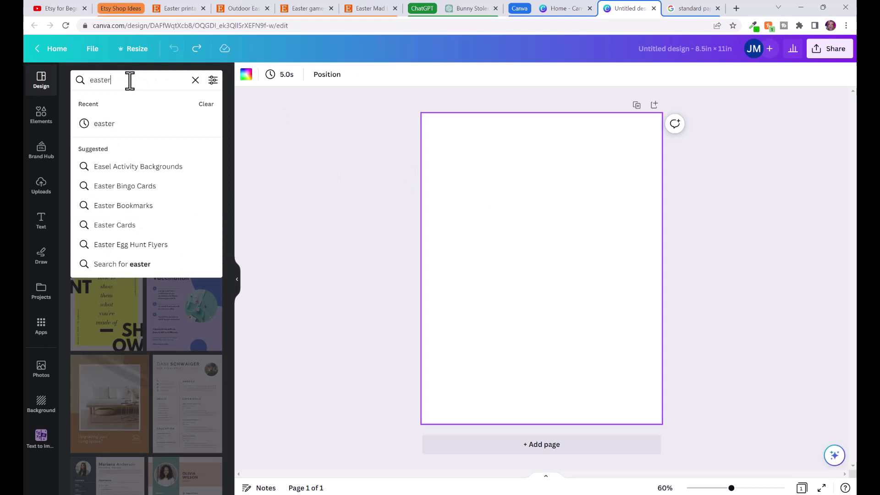
{"action": "key", "text": "Return"}
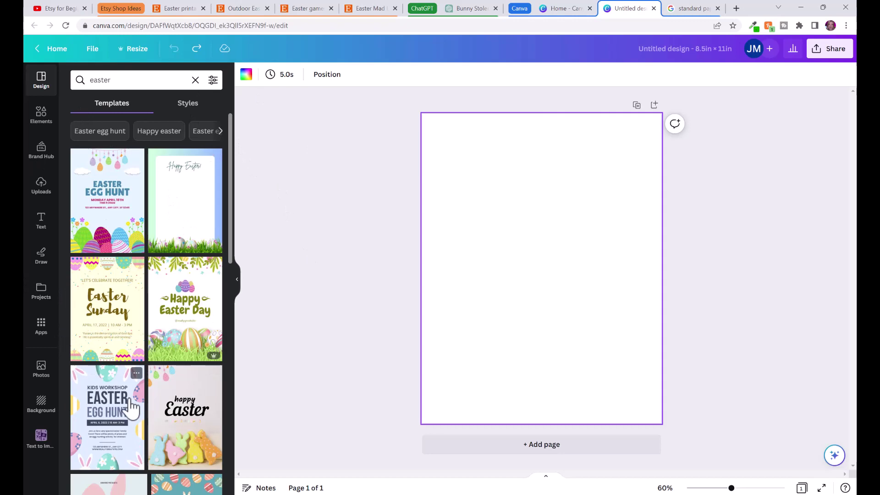
{"action": "scroll", "coordinate": [207, 303], "scroll_direction": "down", "scroll_amount": 10}
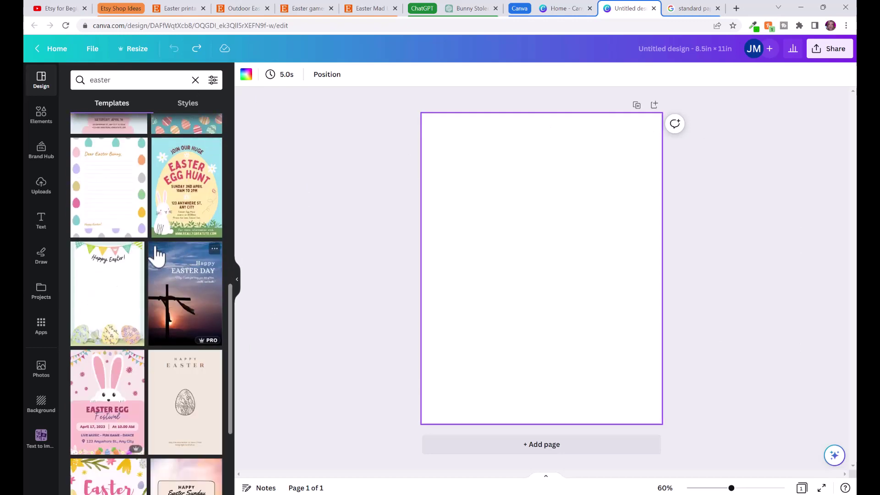
{"action": "scroll", "coordinate": [142, 252], "scroll_direction": "down", "scroll_amount": 8}
{"action": "left_click", "coordinate": [202, 242]}
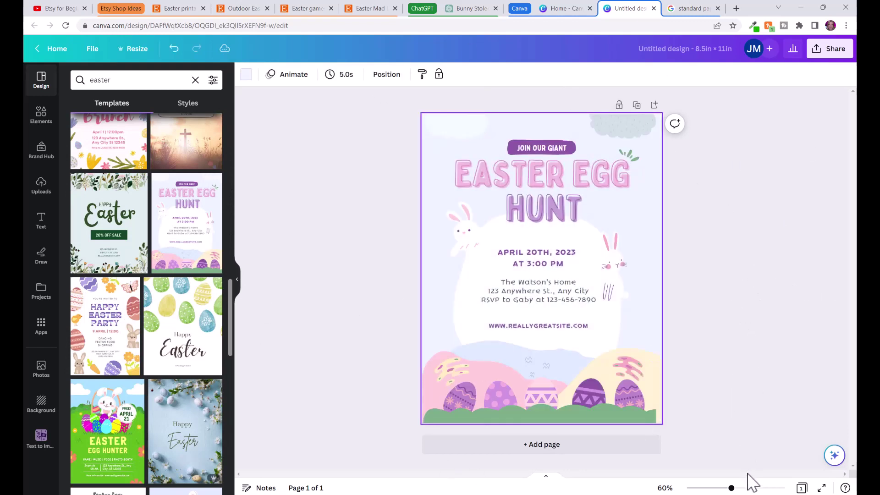
{"action": "left_click_drag", "start_coordinate": [733, 489], "coordinate": [750, 489]}
Delete the date, address and website text plus the small top-right graphic.
{"action": "scroll", "coordinate": [855, 376], "scroll_direction": "up", "scroll_amount": 1}
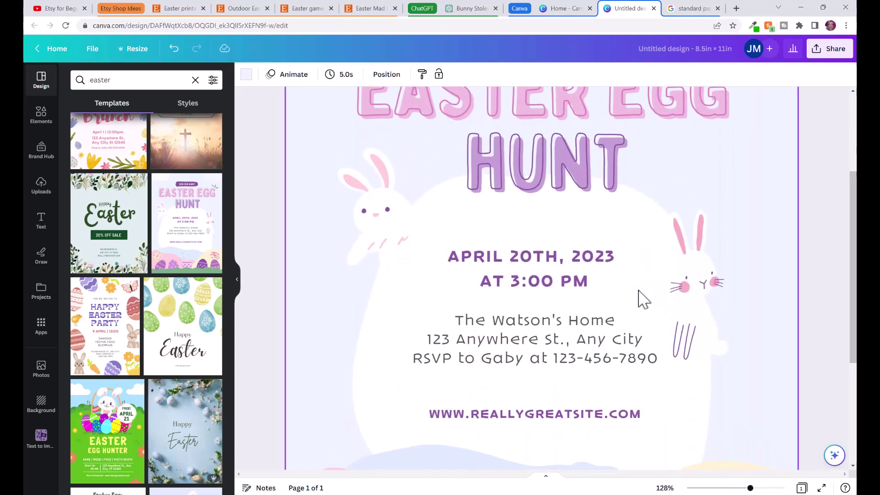
{"action": "left_click", "coordinate": [562, 283]}
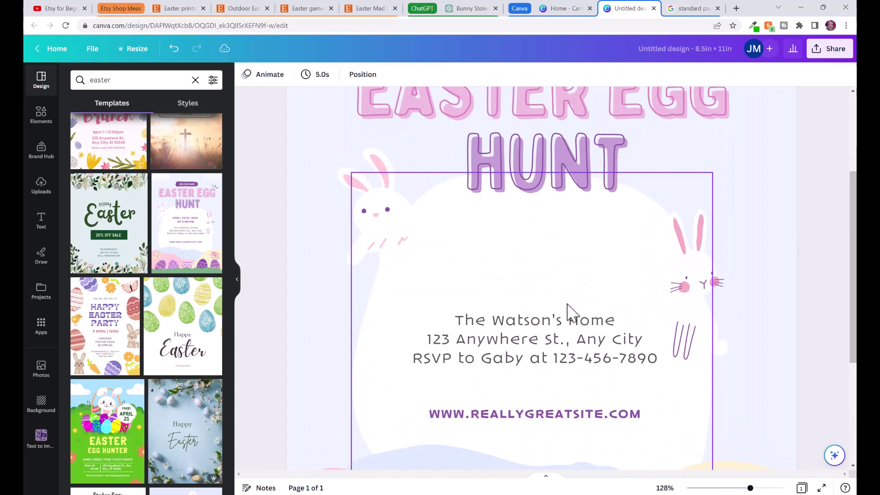
{"action": "left_click", "coordinate": [566, 358]}
{"action": "key", "text": "Delete"}
{"action": "left_click", "coordinate": [565, 415]}
{"action": "key", "text": "Delete"}
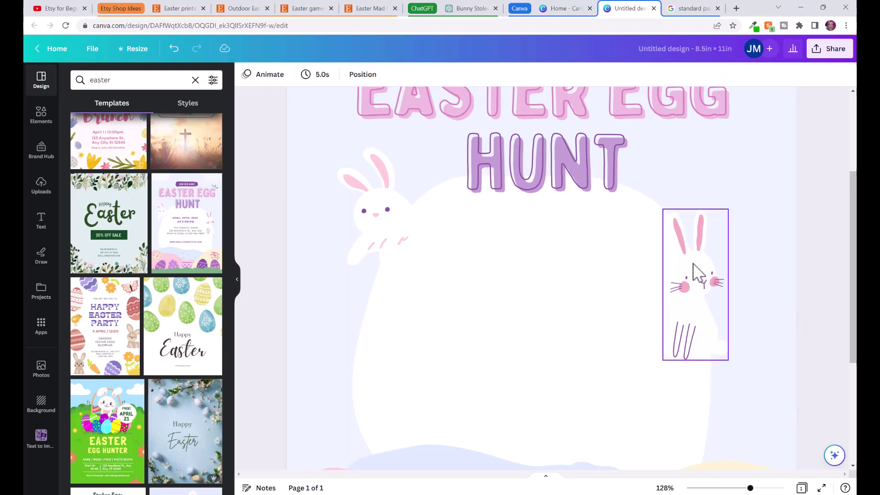
{"action": "scroll", "coordinate": [808, 220], "scroll_direction": "up", "scroll_amount": 3}
{"action": "left_click", "coordinate": [731, 151]}
{"action": "key", "text": "Delete"}
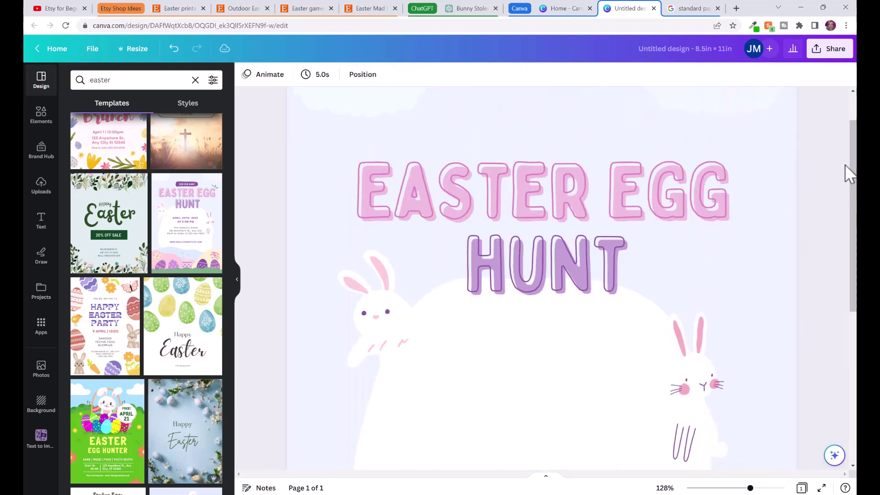
Change EGG to BUNNY and HUNT to MAD LIBS, resizing MAD LIBS under the title.
{"action": "double_click", "coordinate": [711, 194]}
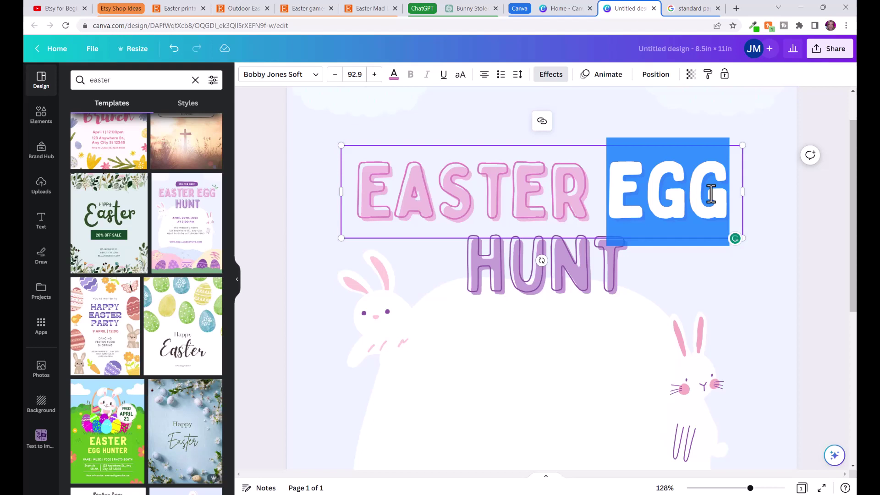
{"action": "type", "text": "BUNNY"}
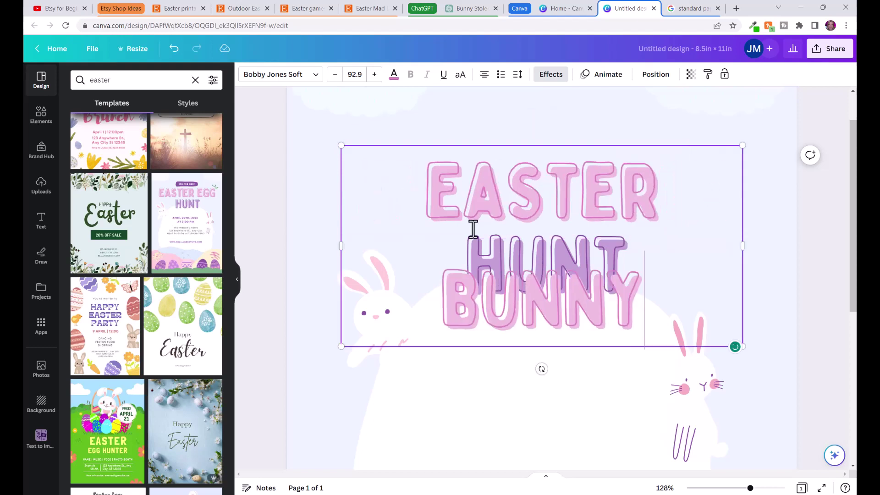
{"action": "type", "text": "D"}
{"action": "type", "text": " LIBS"}
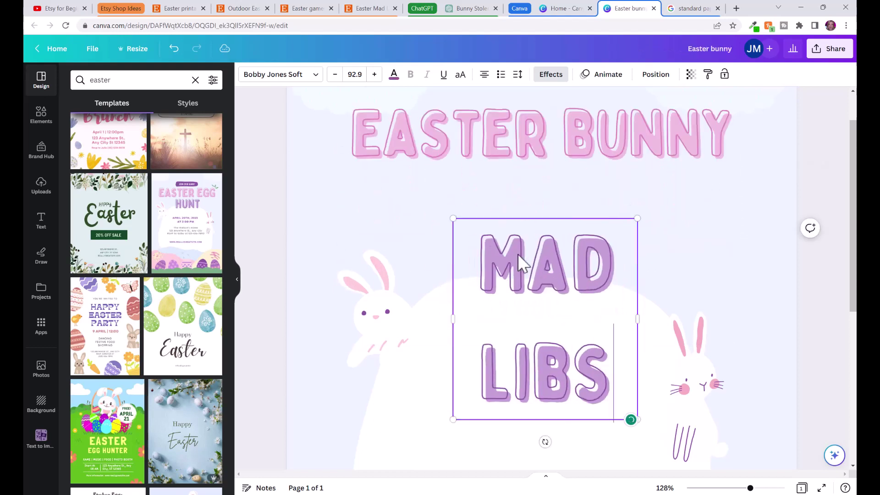
{"action": "left_click_drag", "start_coordinate": [638, 320], "coordinate": [764, 310]}
{"action": "left_click", "coordinate": [770, 316]}
{"action": "left_click_drag", "start_coordinate": [663, 247], "coordinate": [591, 193]}
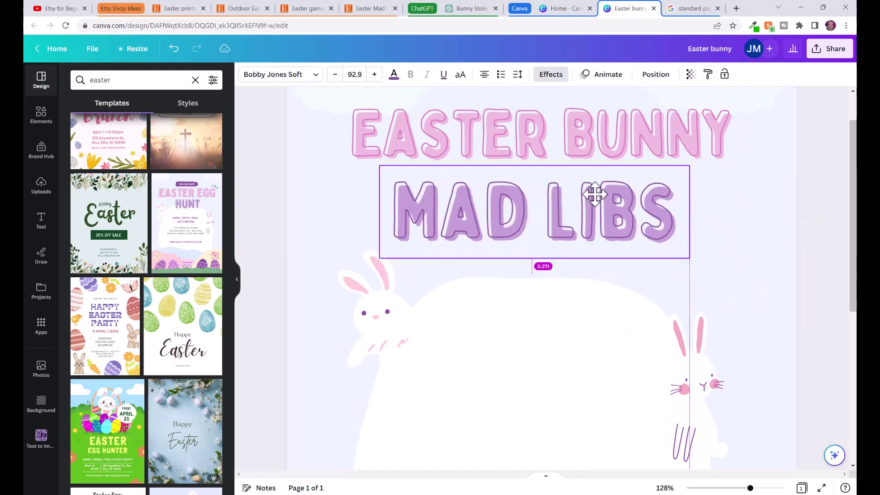
{"action": "left_click_drag", "start_coordinate": [691, 258], "coordinate": [620, 233]}
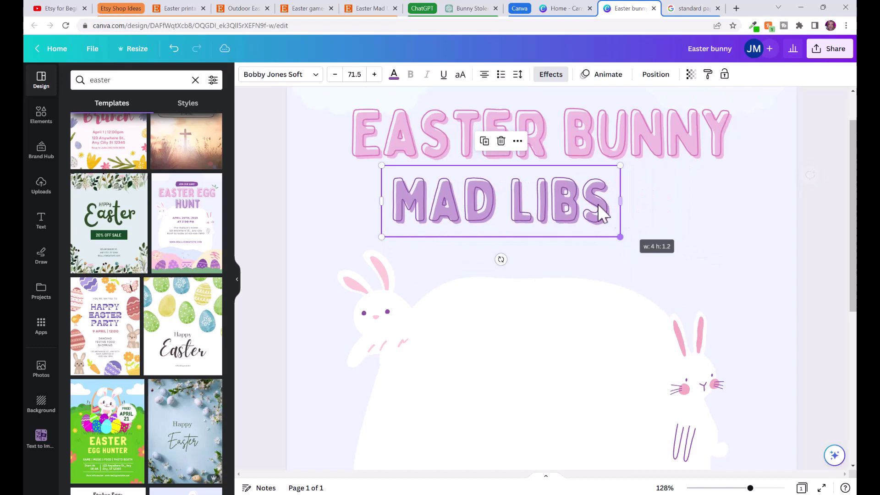
After checking the Etsy listing, zoom out and move the right bunny up and right.
{"action": "left_click", "coordinate": [369, 8]}
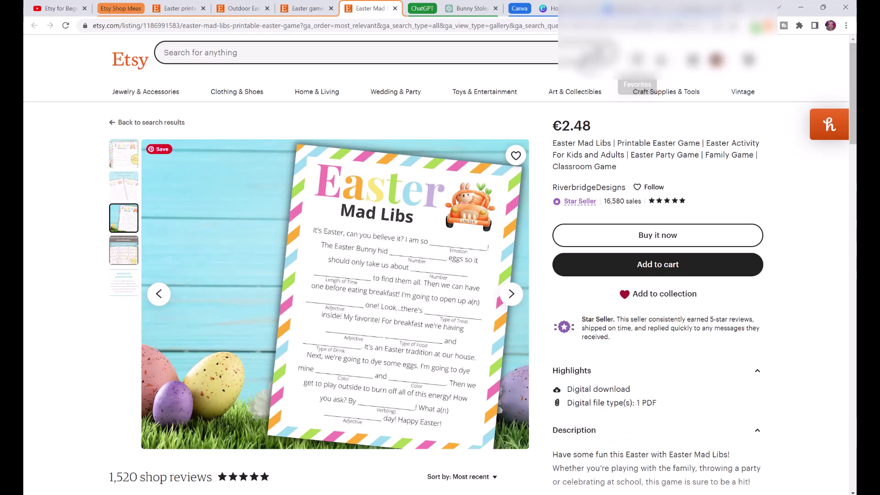
{"action": "left_click", "coordinate": [629, 9]}
{"action": "left_click_drag", "start_coordinate": [751, 488], "coordinate": [736, 488]}
{"action": "left_click_drag", "start_coordinate": [645, 314], "coordinate": [669, 288]}
Move both bunnies up beside the title and enlarge and shift the white frame.
{"action": "left_click_drag", "start_coordinate": [422, 256], "coordinate": [406, 169]}
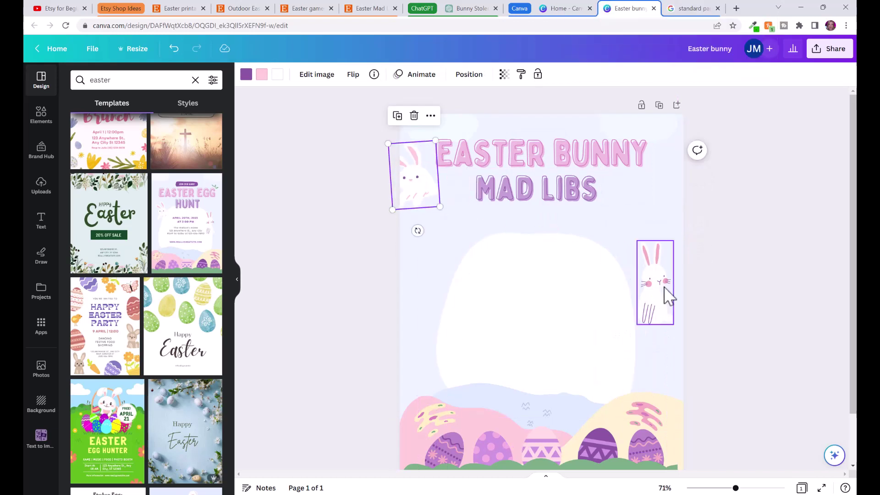
{"action": "left_click_drag", "start_coordinate": [664, 294], "coordinate": [673, 204]}
{"action": "left_click", "coordinate": [634, 318]}
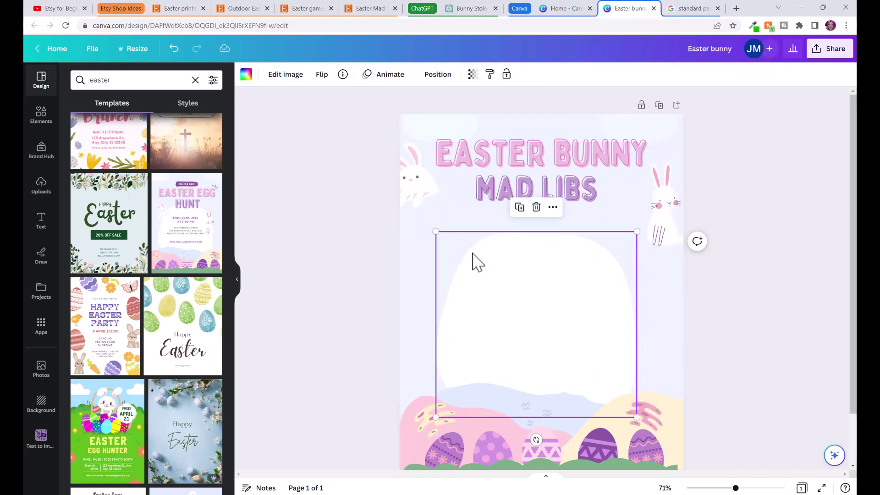
{"action": "left_click_drag", "start_coordinate": [435, 230], "coordinate": [359, 207]}
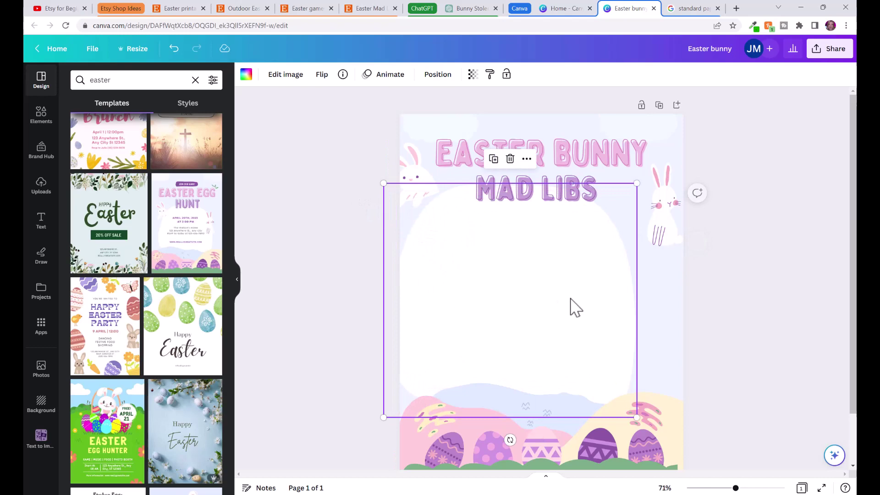
{"action": "left_click_drag", "start_coordinate": [576, 308], "coordinate": [606, 310]}
{"action": "left_click", "coordinate": [729, 291]}
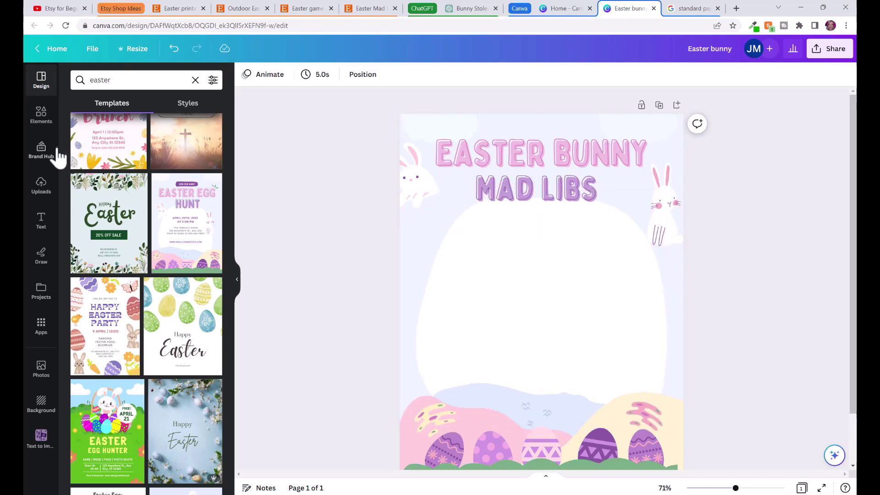
{"action": "left_click", "coordinate": [42, 219]}
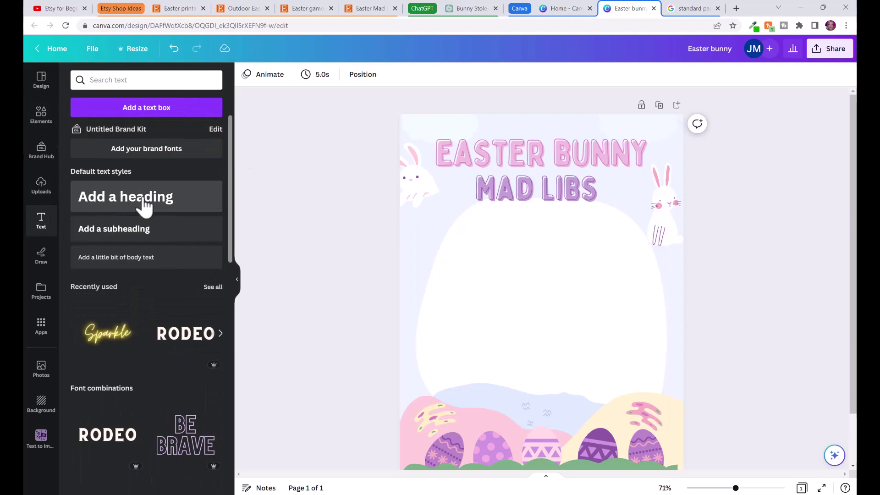
Add a heading text box and set its font size to 14.
{"action": "left_click", "coordinate": [165, 204]}
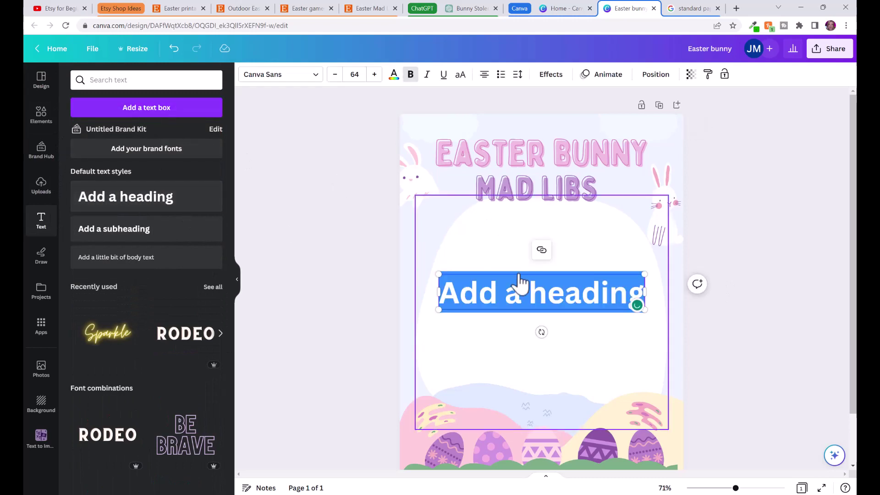
{"action": "left_click_drag", "start_coordinate": [519, 284], "coordinate": [497, 295]}
{"action": "double_click", "coordinate": [497, 295]}
{"action": "left_click", "coordinate": [480, 293]}
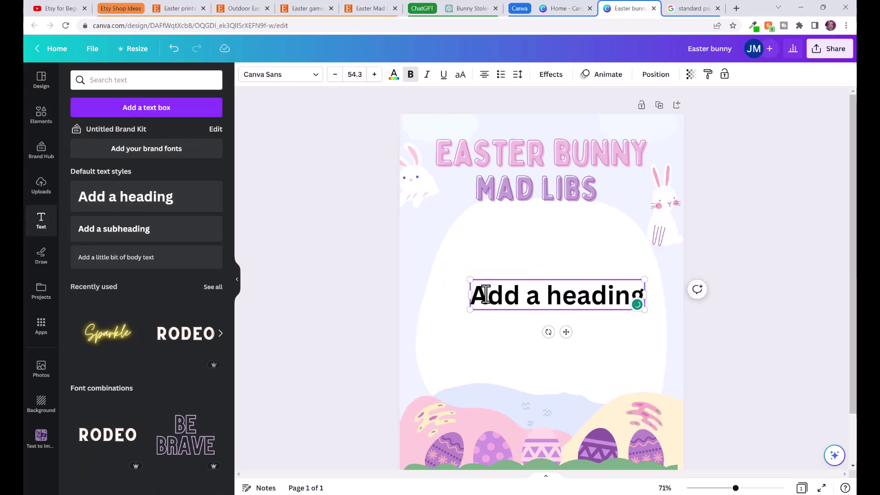
{"action": "key", "text": "ctrl+a"}
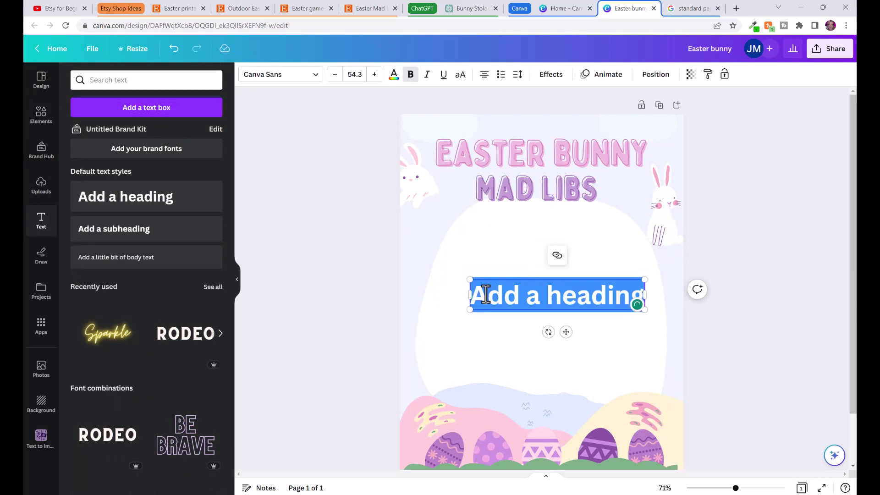
{"action": "left_click", "coordinate": [358, 74]}
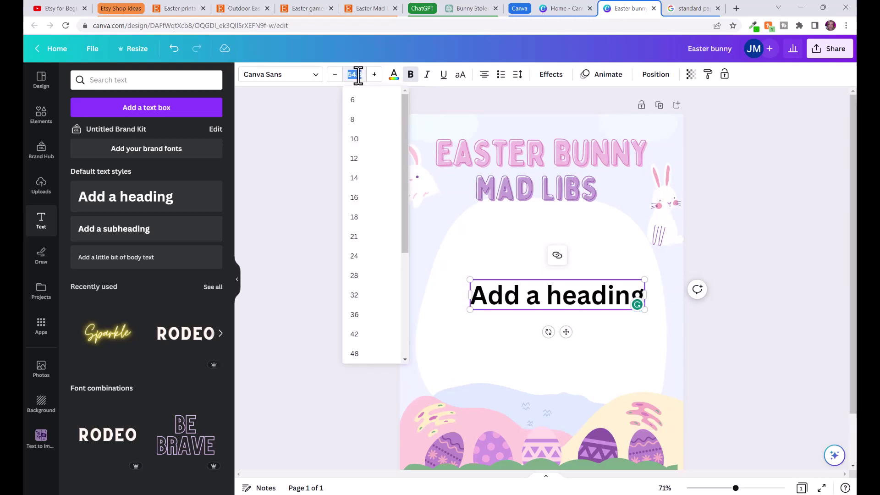
{"action": "key", "text": "Return"}
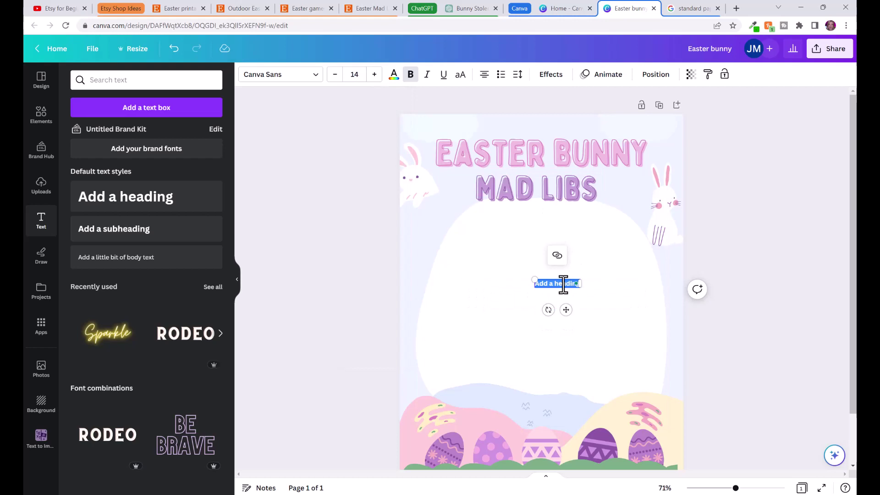
Paste the Mad Libs story into the box and move it higher in the frame.
{"action": "type", "text": "Tommy and Molly woke up on Easter morning to find their pet bunny, Fluffy, missing from its cage. A note attached to the empty cage said that the Easter Bunny had taken Fluffy and wouldn't return him unless they gave all their [adjective] chocolate eggs. Tommy and Molly set out to [verb] the Easter Bunny and trade chocolate for their bunny. They followed a trail of [adjective] chocolate eggs to the Easter Bunny's [noun], where they found the Bunny [verb] with Fluffy [verb] up next to him. The Easter Bunny [verb] Fluffy in exchange for all the chocolate eggs Tommy and Molly had brought with them. Tommy and Molly [verb] the Easter Bunny and shared some chocolate eggs with him. Tommy, Molly, Fluffy, and the Easter Bunny became the [adjective] of friends, sharing laughter and chocolate eggs every Easter. The Easter Bunny never [verb] anyone's pet bunny again and made sure to leave plenty of chocolate eggs for all the [noun] in town."}
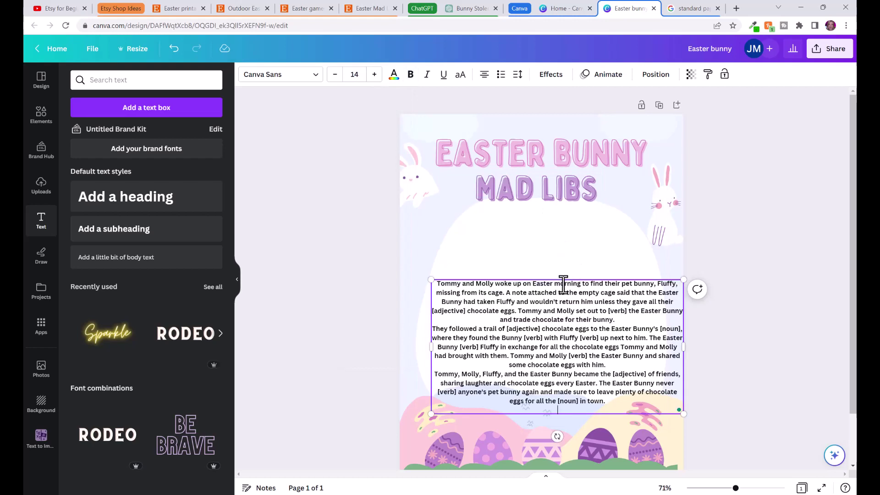
{"action": "left_click", "coordinate": [695, 300]}
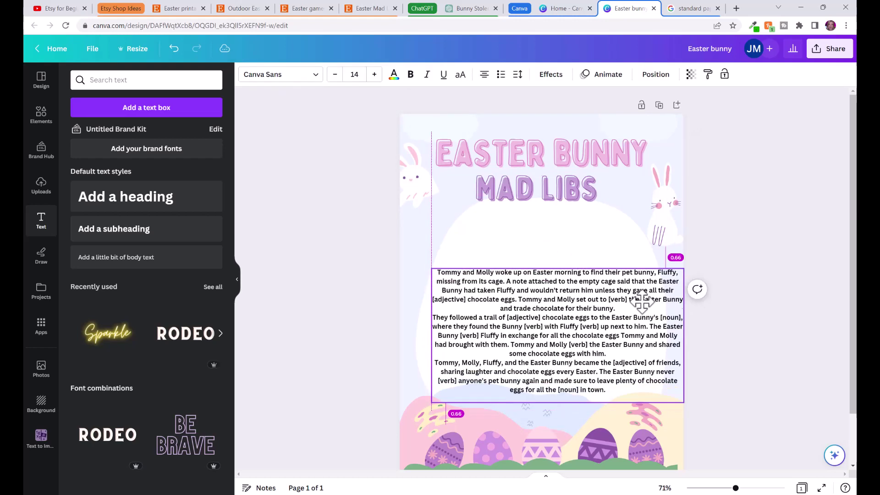
{"action": "left_click_drag", "start_coordinate": [642, 339], "coordinate": [645, 298]}
{"action": "left_click", "coordinate": [692, 289]}
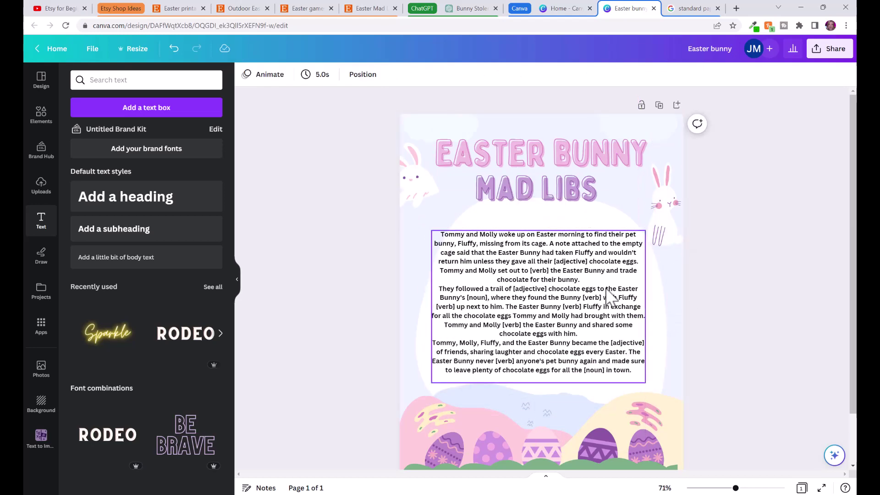
Delete the cream hill, pink squiggle, lavender wave, small squiggles, pink hill and yellow splatter.
{"action": "scroll", "coordinate": [752, 357], "scroll_direction": "up", "scroll_amount": 4}
{"action": "left_click", "coordinate": [752, 357]}
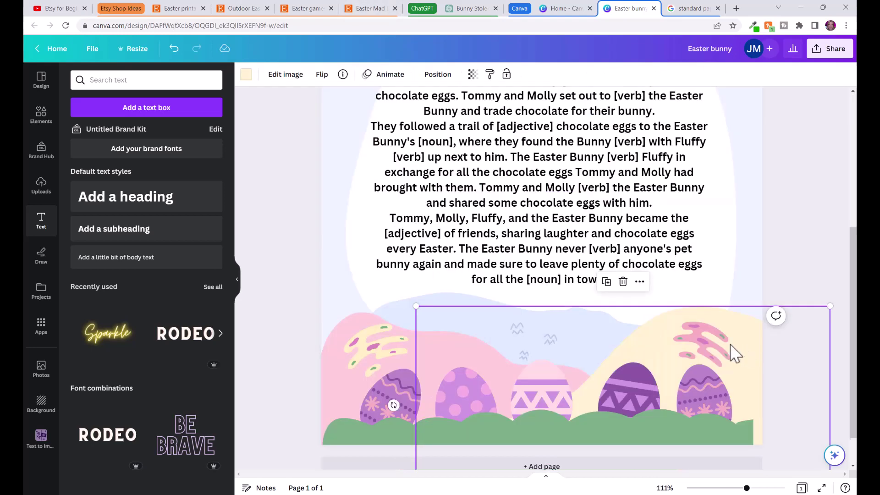
{"action": "key", "text": "Delete"}
{"action": "left_click", "coordinate": [703, 344]}
{"action": "key", "text": "Delete"}
{"action": "left_click", "coordinate": [636, 335]}
{"action": "key", "text": "Delete"}
{"action": "left_click", "coordinate": [526, 343]}
{"action": "key", "text": "Delete"}
{"action": "left_click", "coordinate": [452, 337]}
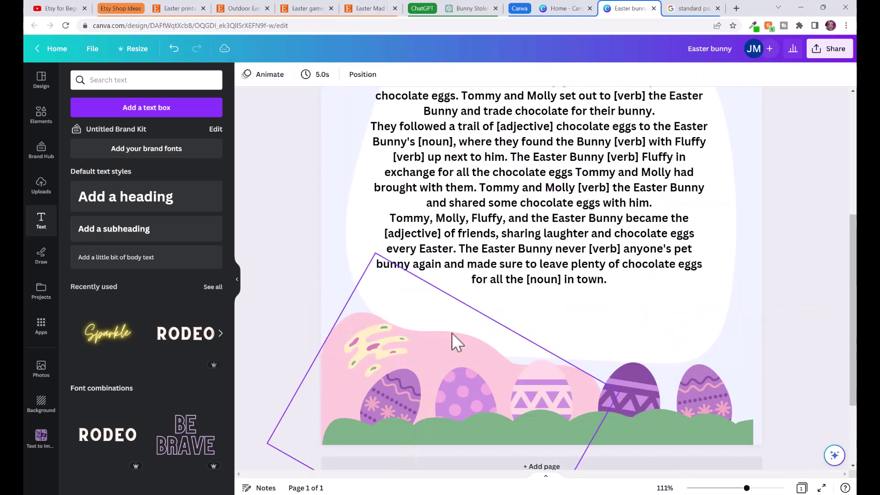
{"action": "key", "text": "Delete"}
{"action": "left_click", "coordinate": [387, 350]}
{"action": "key", "text": "Delete"}
Select the story text box above the eggs.
{"action": "left_click", "coordinate": [374, 363]}
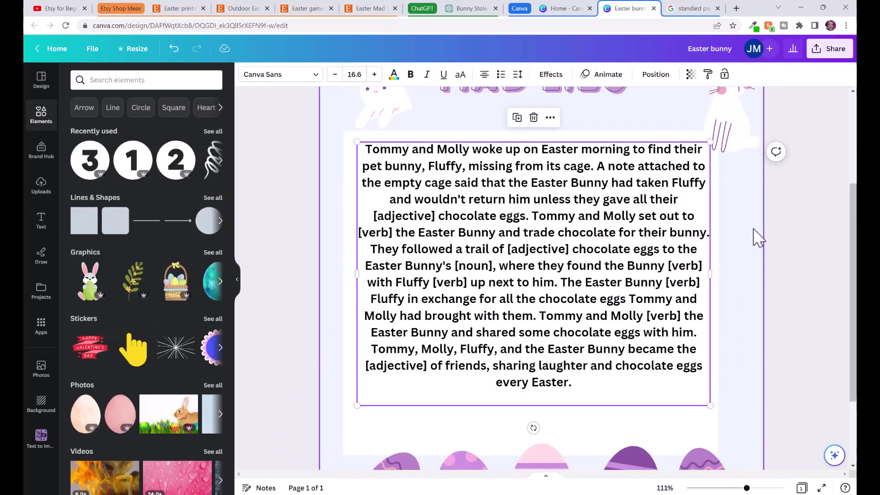
{"action": "left_click", "coordinate": [651, 207]}
{"action": "left_click", "coordinate": [648, 201]}
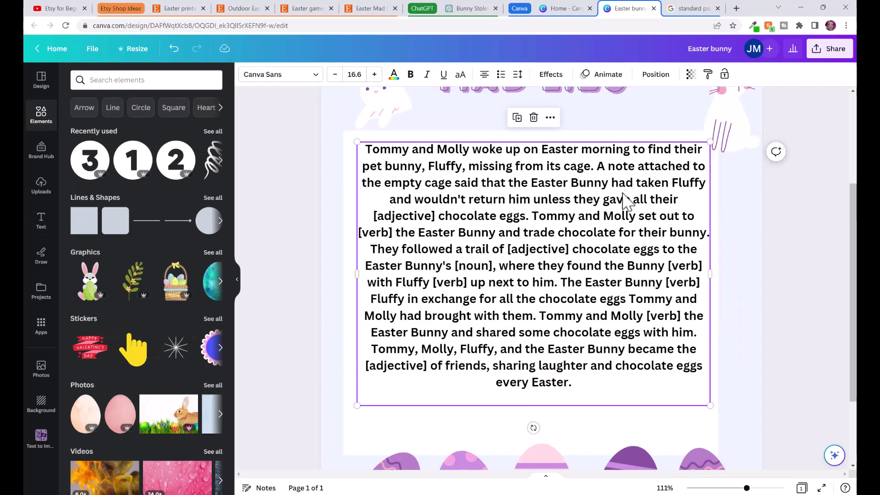
Increase the story's line spacing to 2.11.
{"action": "left_click", "coordinate": [517, 75]}
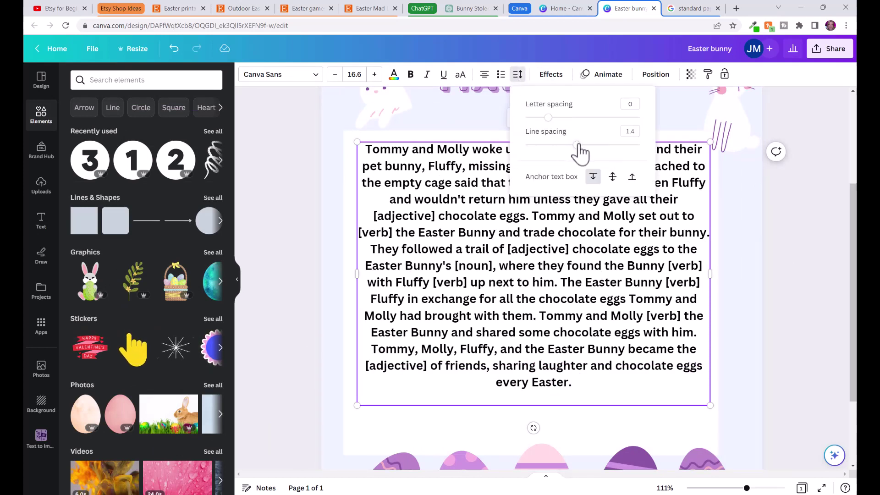
{"action": "left_click_drag", "start_coordinate": [586, 148], "coordinate": [619, 158]}
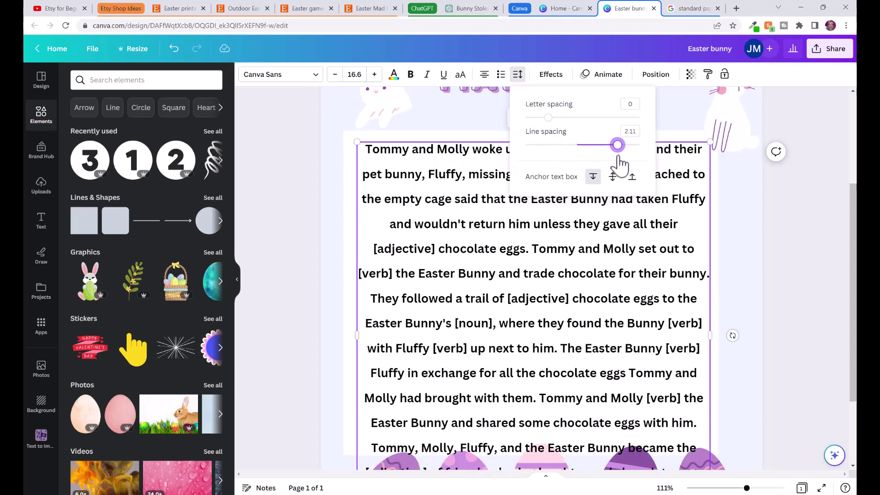
{"action": "scroll", "coordinate": [535, 291], "scroll_direction": "up", "scroll_amount": 3}
{"action": "left_click", "coordinate": [513, 304]}
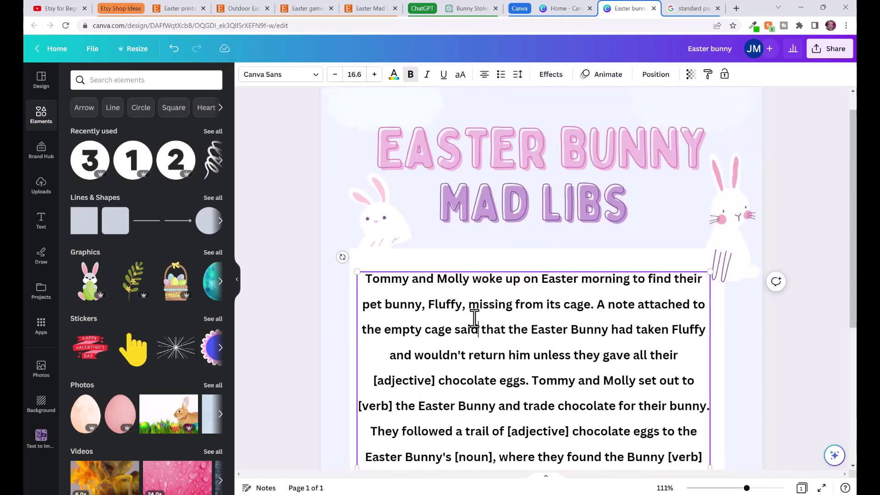
Reduce the whole story to 14 pt and select its first [adjective] placeholder.
{"action": "key", "text": "ctrl+a"}
{"action": "left_click", "coordinate": [337, 75]}
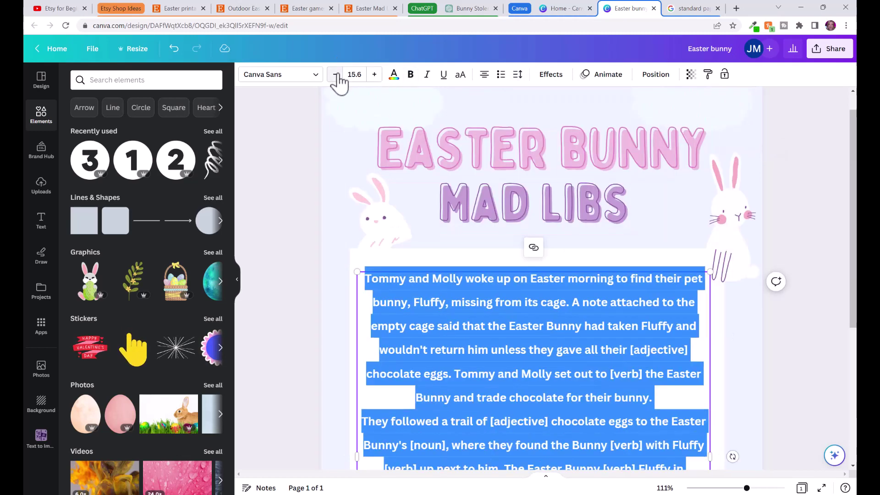
{"action": "left_click", "coordinate": [337, 75]}
{"action": "scroll", "coordinate": [458, 152], "scroll_direction": "down", "scroll_amount": 3}
{"action": "left_click", "coordinate": [501, 187]}
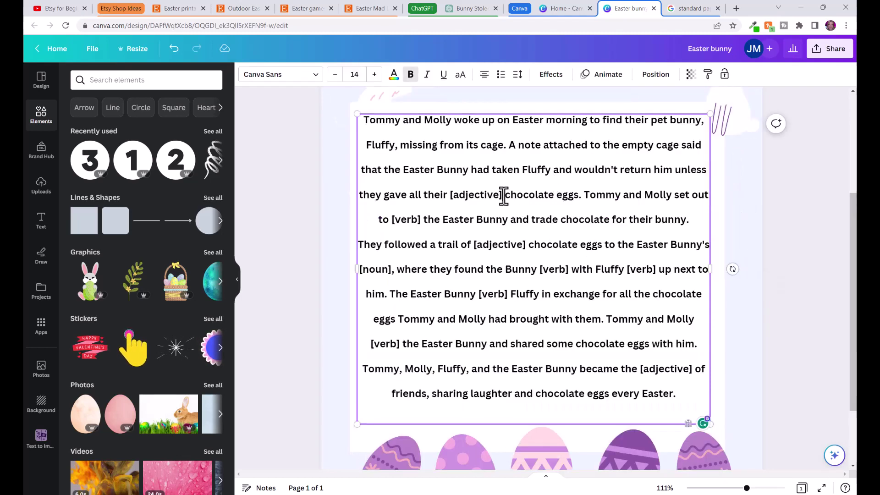
{"action": "left_click_drag", "start_coordinate": [483, 197], "coordinate": [452, 198]}
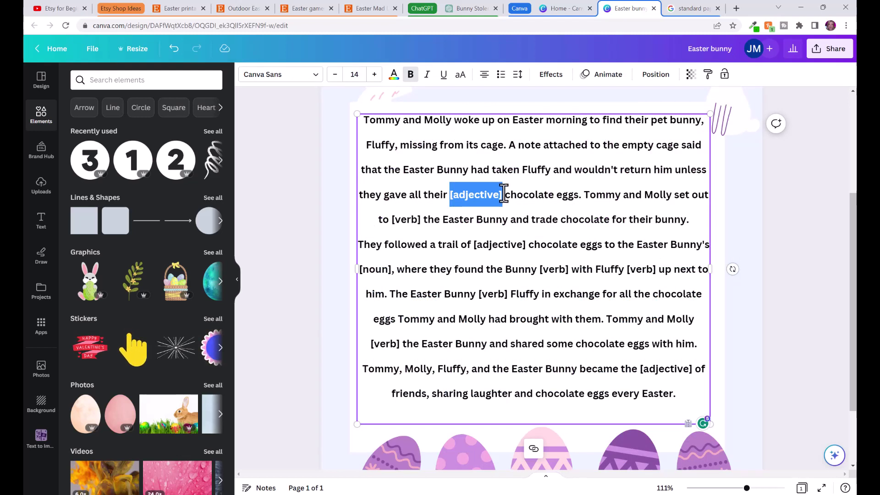
Overwrite the first [adjective] placeholder with a line of underscores and deselect the text.
{"action": "type", "text": "_____"}
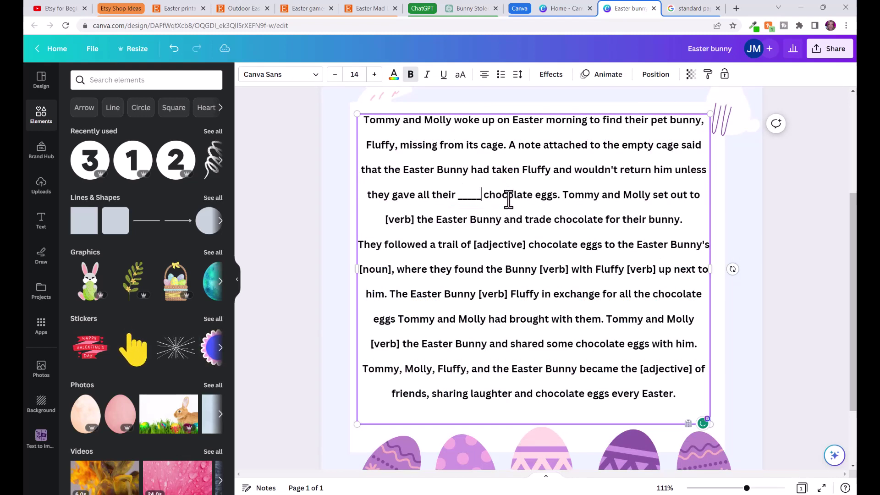
{"action": "type", "text": "___________"}
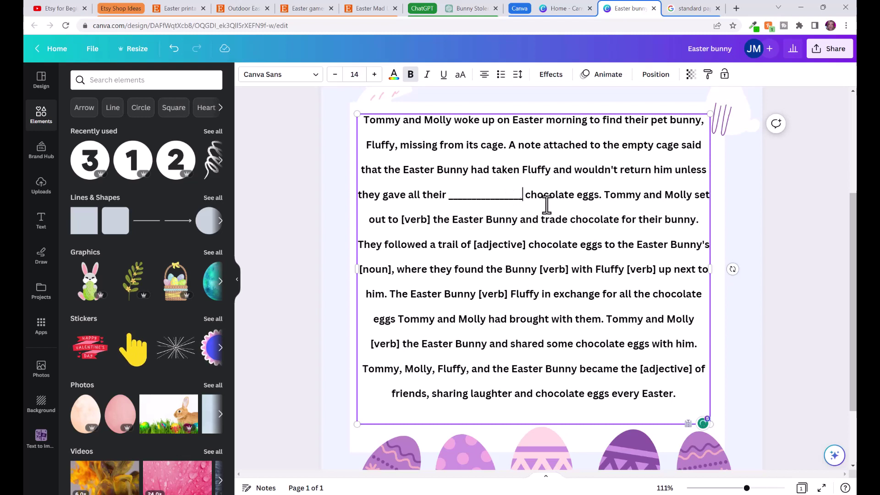
{"action": "left_click", "coordinate": [758, 223]}
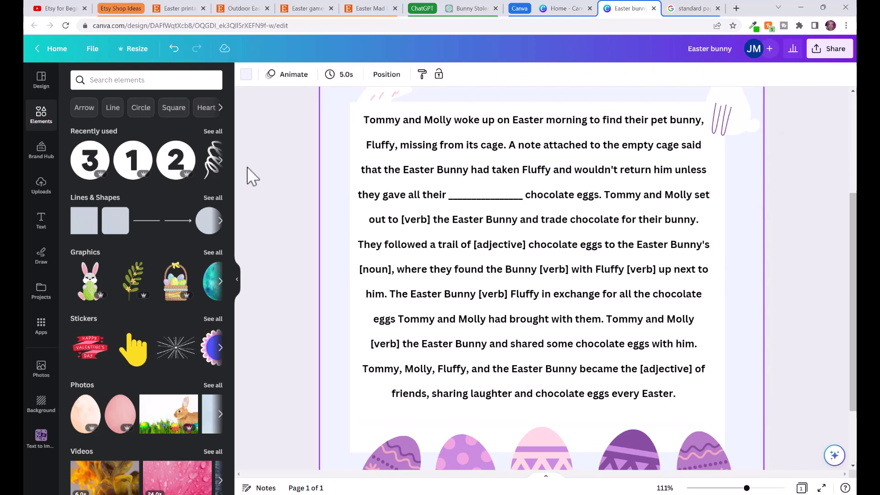
Add an 'adjective' body text label at size 9 in purple onto the first blank.
{"action": "left_click", "coordinate": [41, 221]}
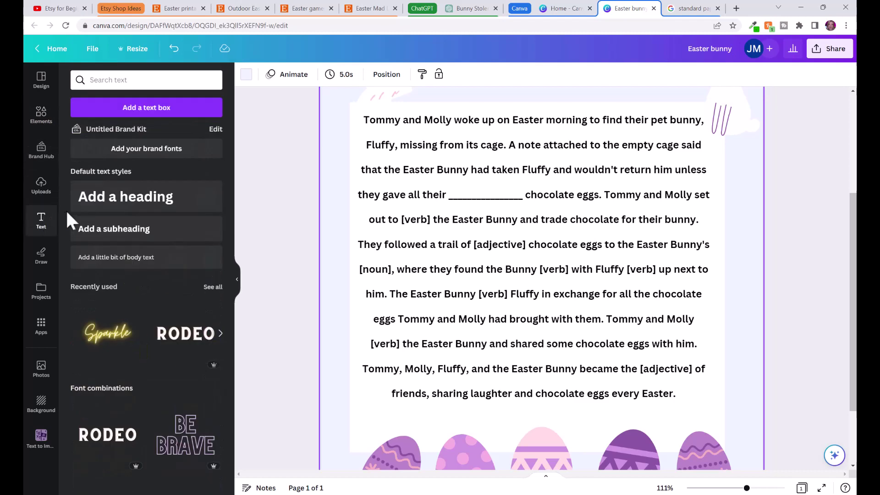
{"action": "left_click", "coordinate": [124, 257]}
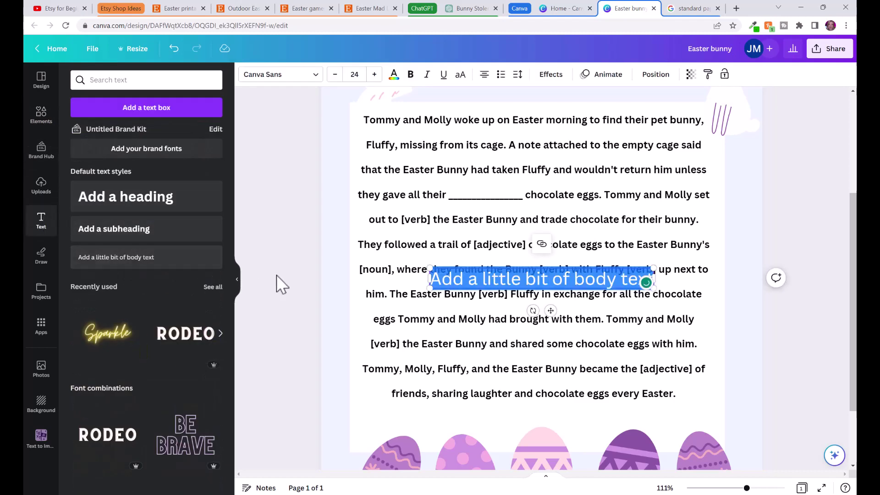
{"action": "type", "text": "adjective"}
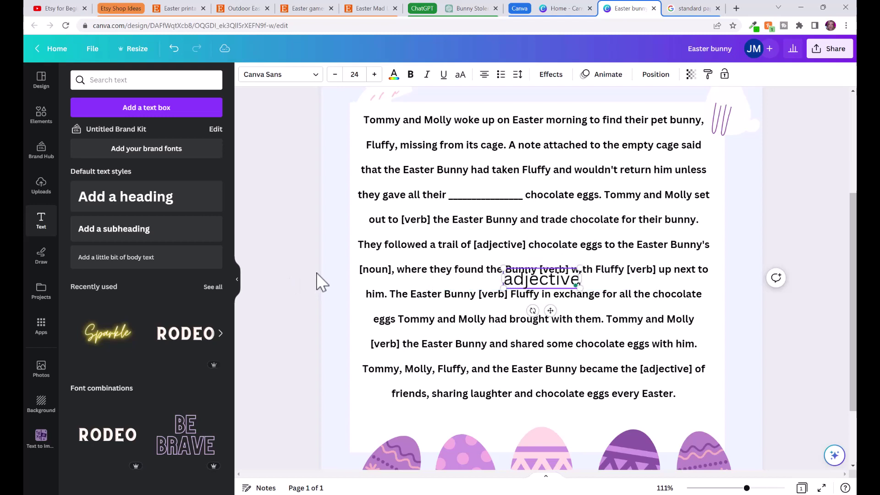
{"action": "left_click_drag", "start_coordinate": [533, 267], "coordinate": [472, 193]}
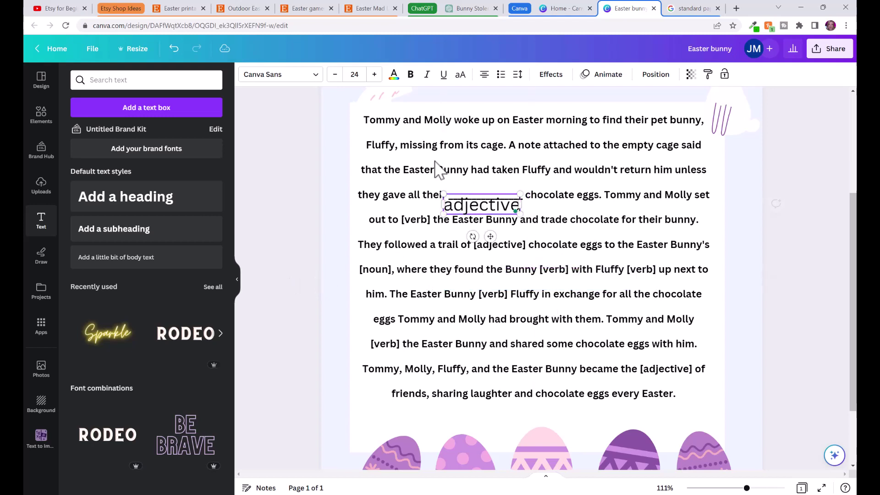
{"action": "left_click", "coordinate": [358, 75]}
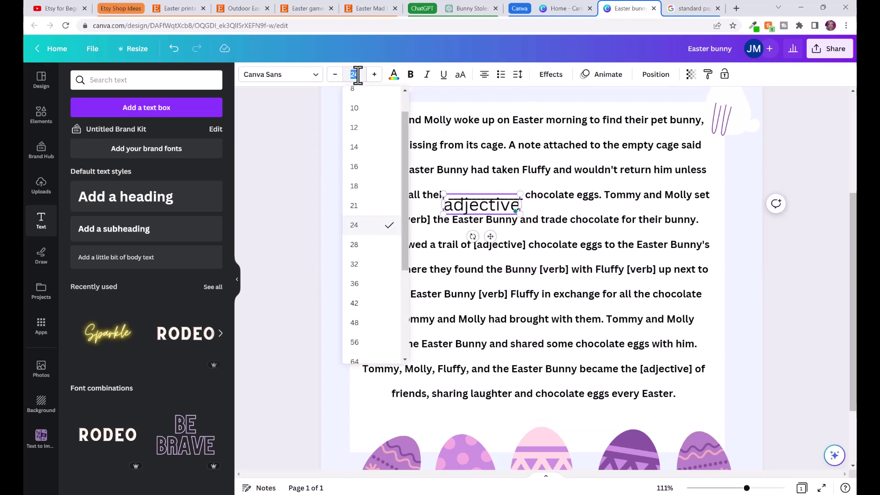
{"action": "key", "text": "Return"}
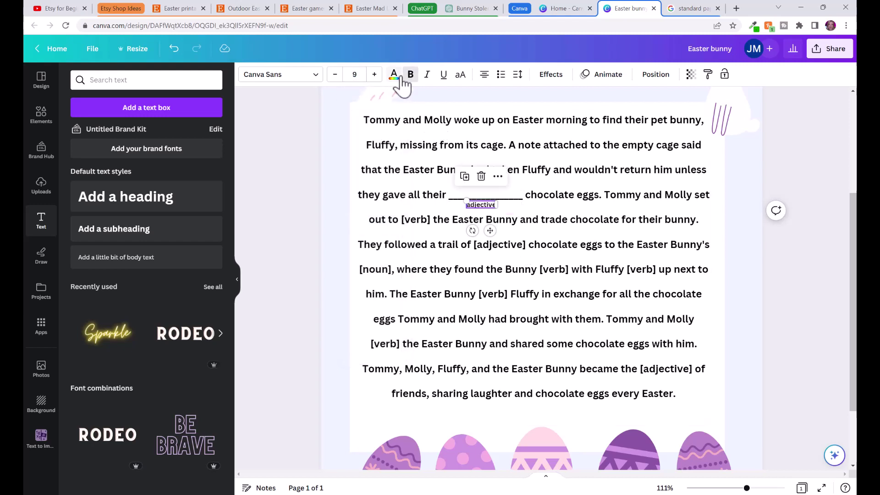
{"action": "left_click", "coordinate": [393, 76]}
{"action": "left_click", "coordinate": [161, 133]}
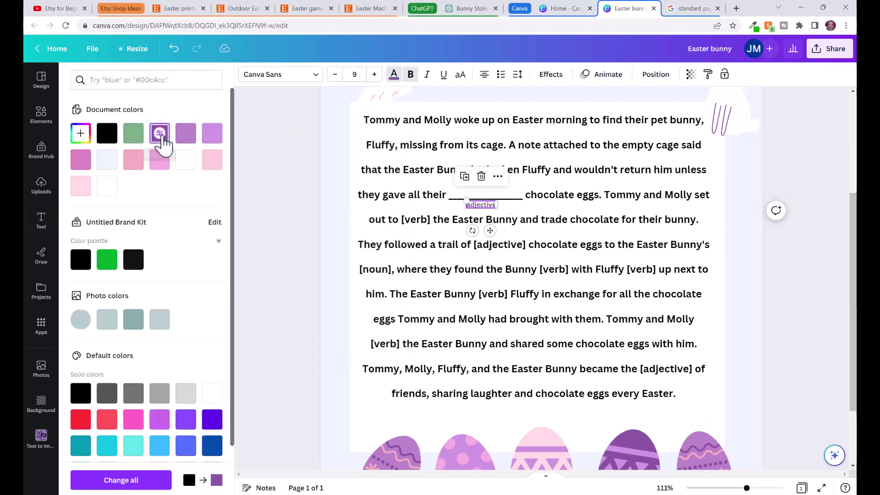
Centre the adjective label beneath the first blank and reselect the story text.
{"action": "left_click", "coordinate": [274, 183]}
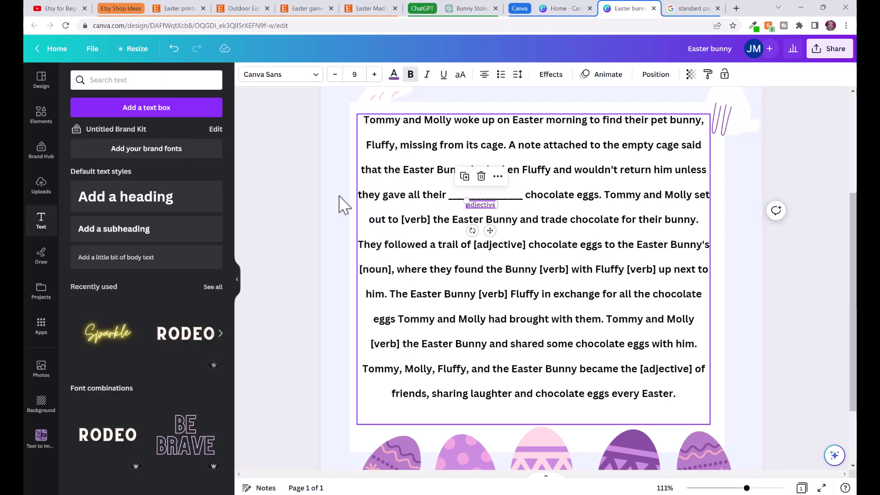
{"action": "left_click", "coordinate": [485, 205]}
{"action": "left_click", "coordinate": [490, 206]}
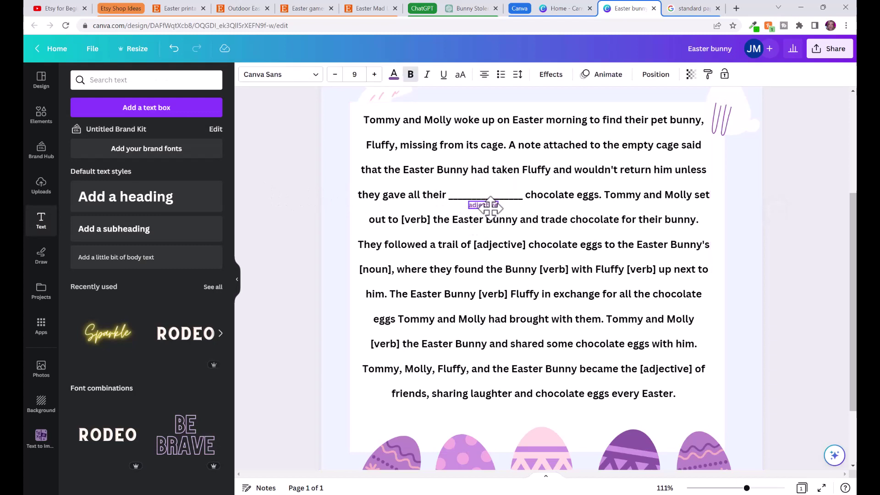
{"action": "key", "text": "Escape"}
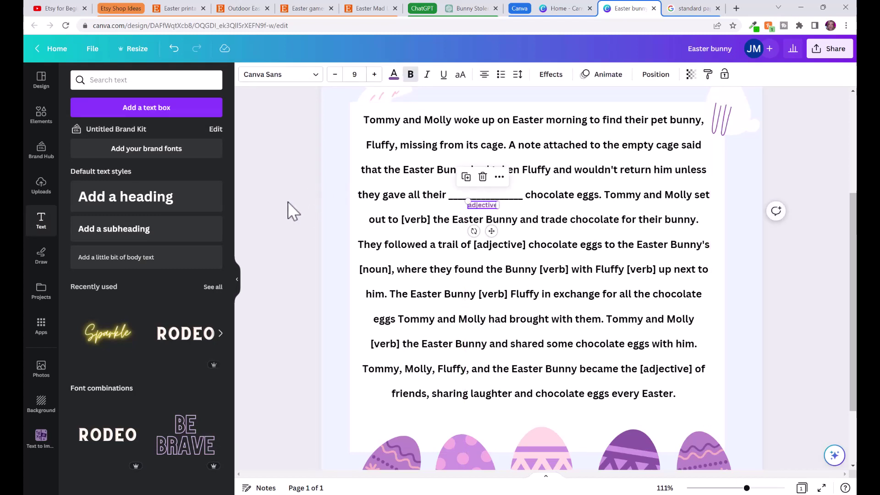
{"action": "left_click", "coordinate": [288, 202]}
{"action": "left_click_drag", "start_coordinate": [483, 205], "coordinate": [452, 196]}
{"action": "left_click", "coordinate": [525, 193]}
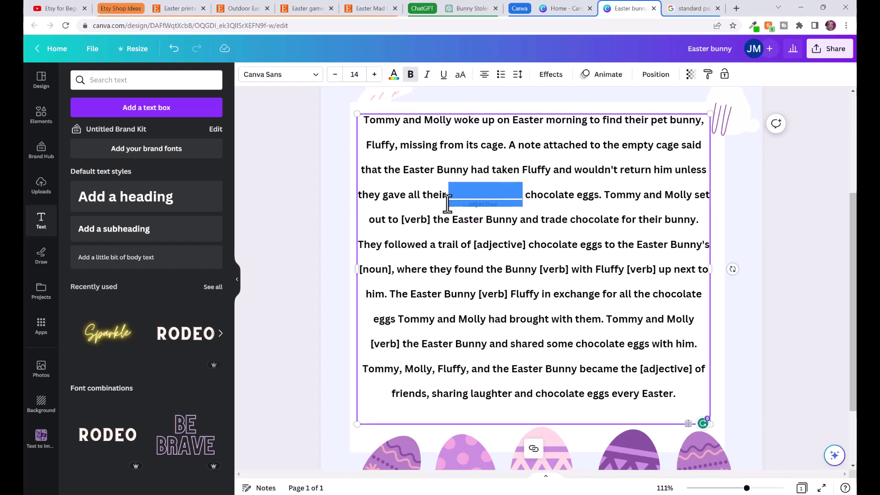
Paste a blank over the [verb] after 'out to' and place a copy of the purple label beneath it.
{"action": "left_click", "coordinate": [422, 222]}
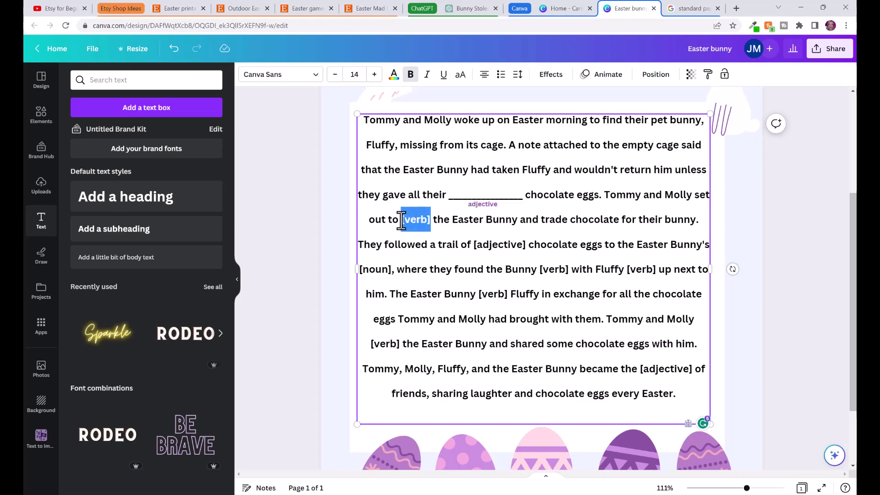
{"action": "type", "text": "___________"}
{"action": "left_click_drag", "start_coordinate": [747, 489], "coordinate": [758, 488]}
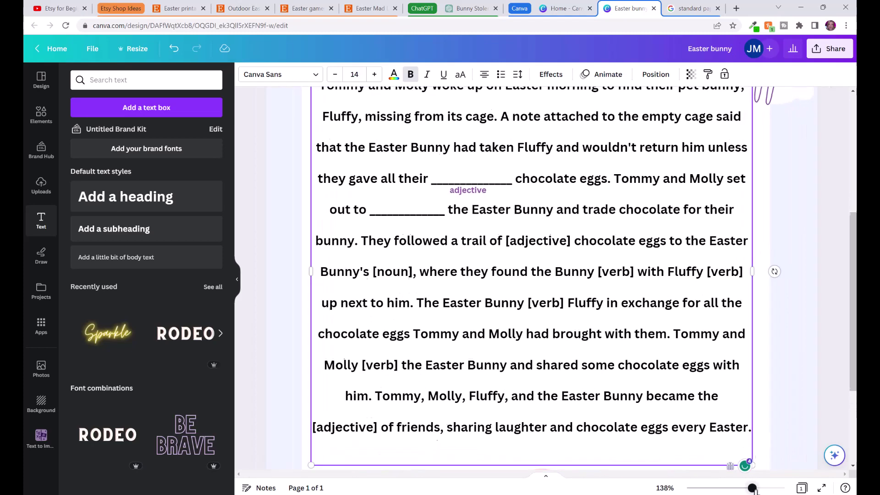
{"action": "left_click", "coordinate": [446, 174]}
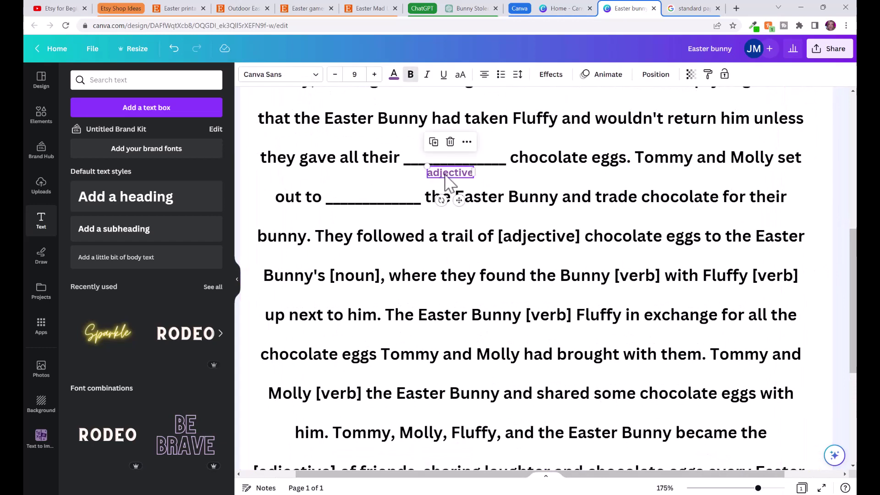
{"action": "key", "text": "ctrl+d"}
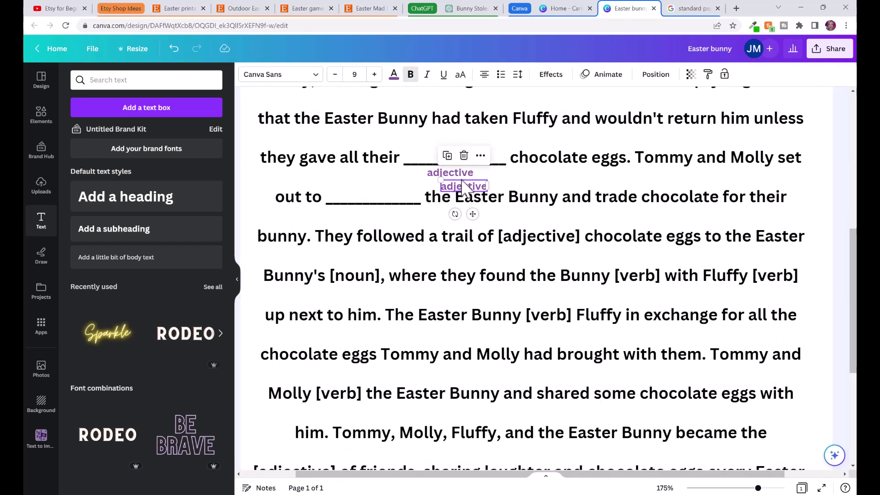
{"action": "left_click_drag", "start_coordinate": [442, 191], "coordinate": [372, 212]}
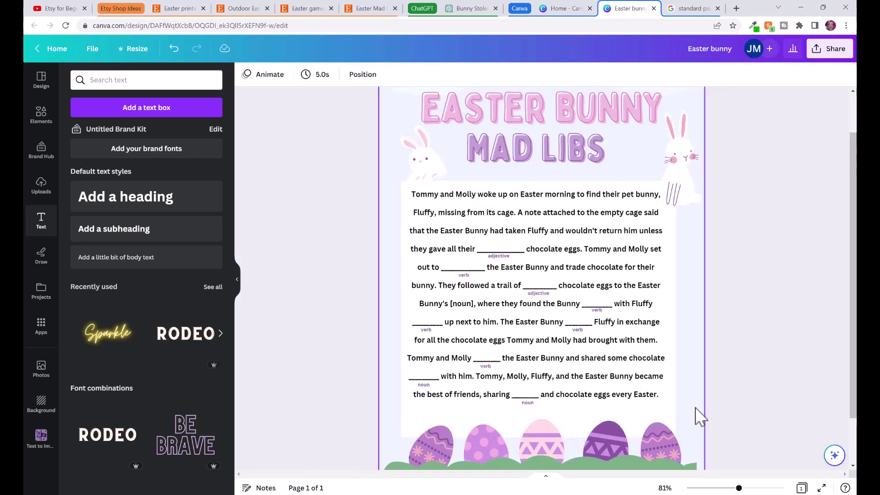
Search Elements for 'easter' and show all Graphics results.
{"action": "key", "text": "ctrl+minus"}
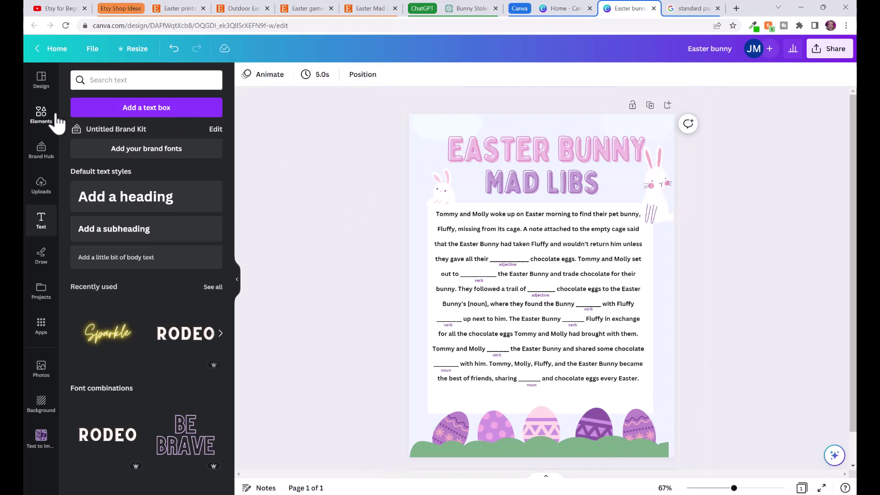
{"action": "left_click", "coordinate": [41, 114]}
{"action": "left_click", "coordinate": [125, 80]}
{"action": "type", "text": "easter"}
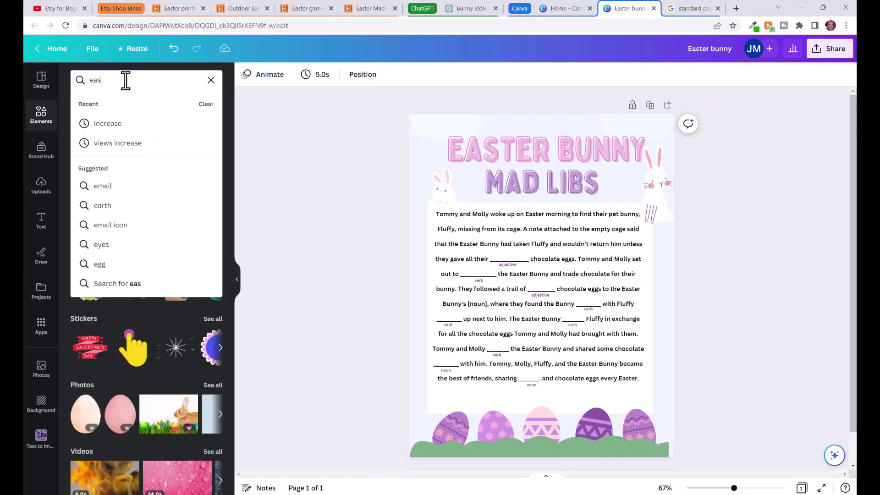
{"action": "key", "text": "Return"}
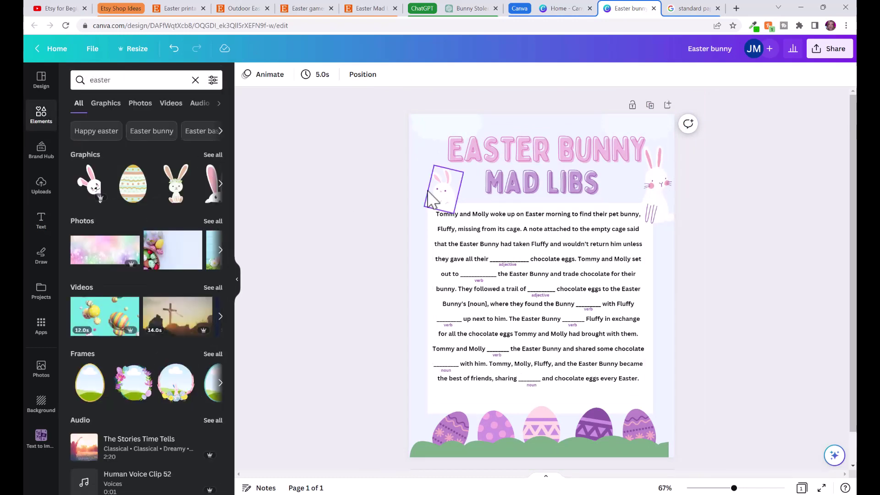
{"action": "left_click", "coordinate": [218, 157]}
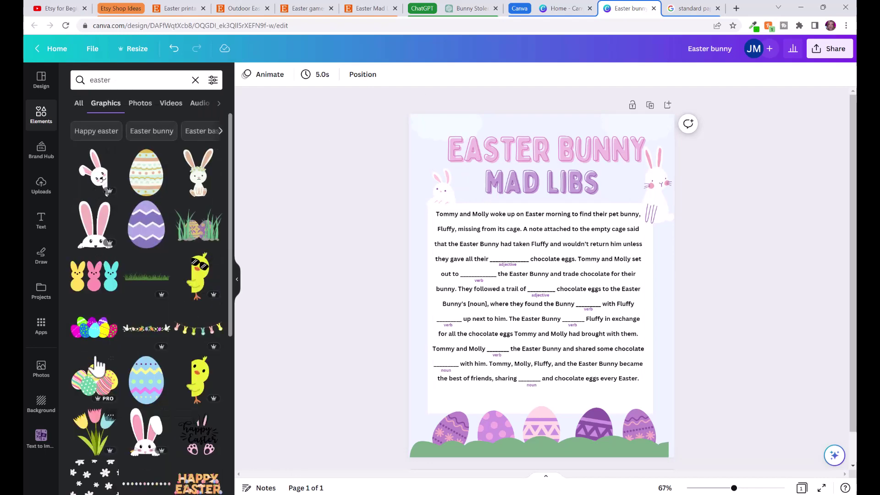
{"action": "scroll", "coordinate": [94, 369], "scroll_direction": "down", "scroll_amount": 6}
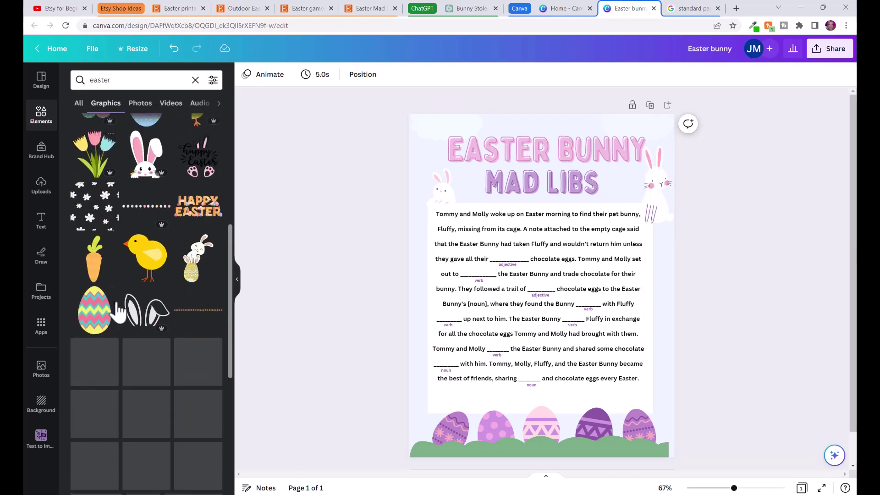
{"action": "left_click", "coordinate": [651, 105]}
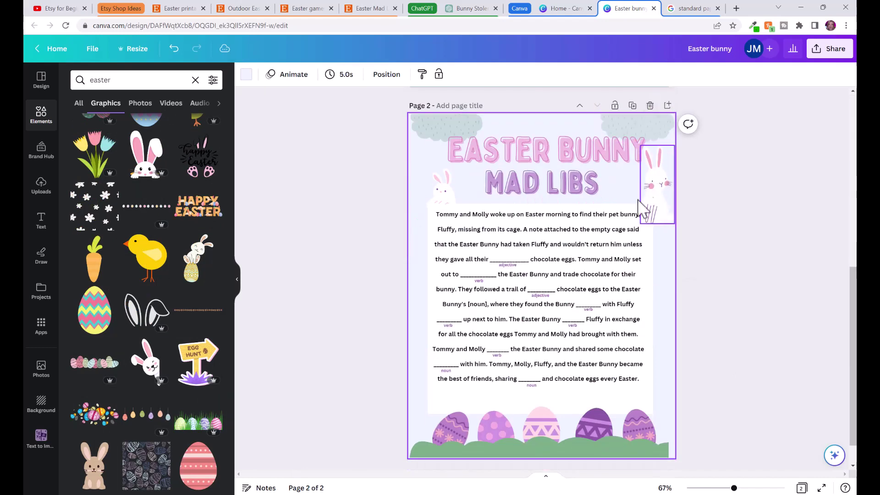
{"action": "scroll", "coordinate": [675, 276], "scroll_direction": "up", "scroll_amount": 5}
{"action": "scroll", "coordinate": [634, 166], "scroll_direction": "down", "scroll_amount": 5}
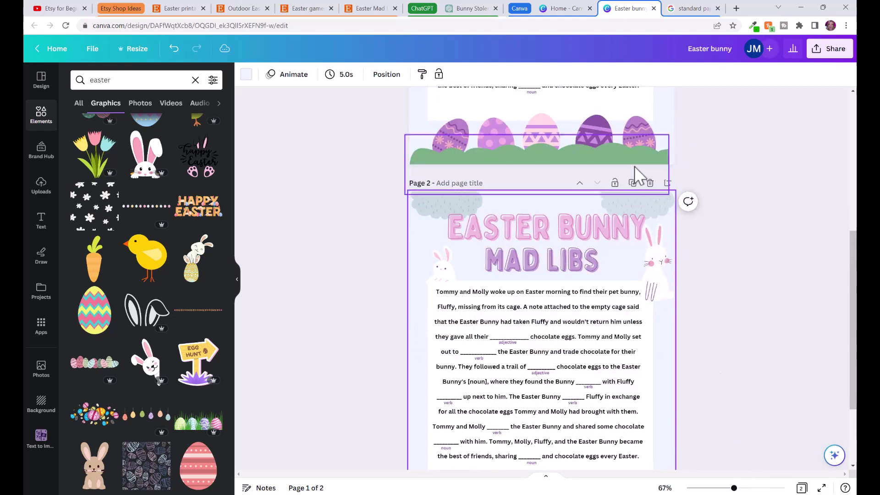
{"action": "scroll", "coordinate": [653, 223], "scroll_direction": "up", "scroll_amount": 5}
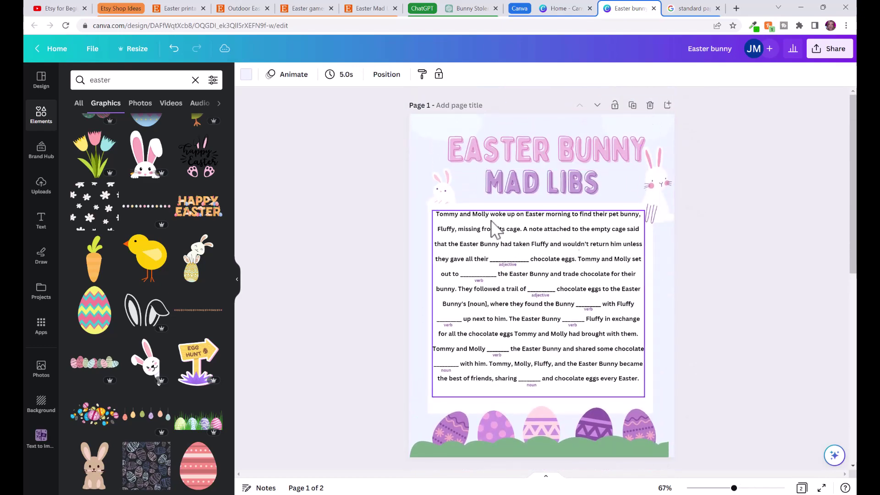
{"action": "scroll", "coordinate": [701, 315], "scroll_direction": "down", "scroll_amount": 2}
{"action": "scroll", "coordinate": [704, 315], "scroll_direction": "down", "scroll_amount": 5}
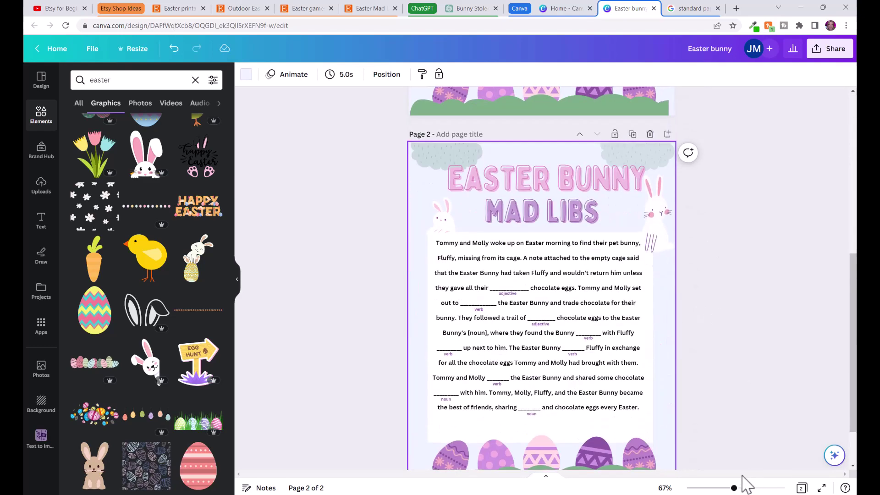
{"action": "left_click_drag", "start_coordinate": [734, 489], "coordinate": [746, 489]}
{"action": "scroll", "coordinate": [514, 254], "scroll_direction": "down", "scroll_amount": 2}
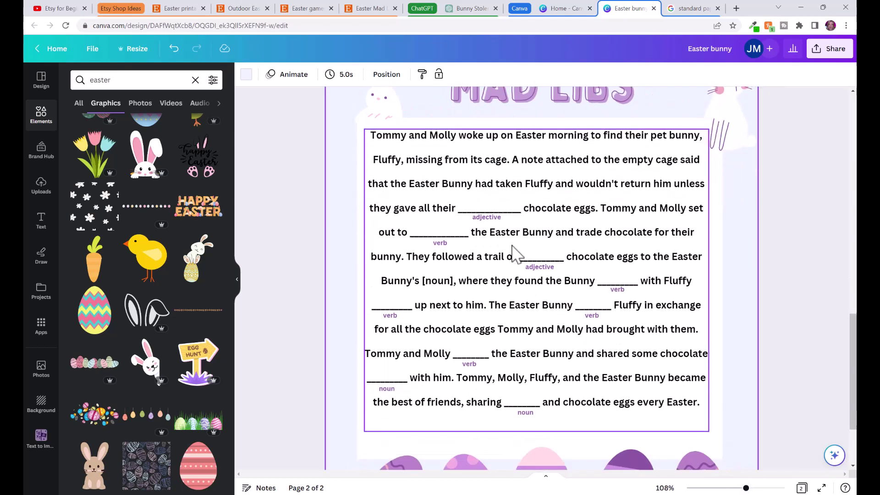
{"action": "left_click", "coordinate": [504, 216]}
{"action": "left_click", "coordinate": [504, 216]}
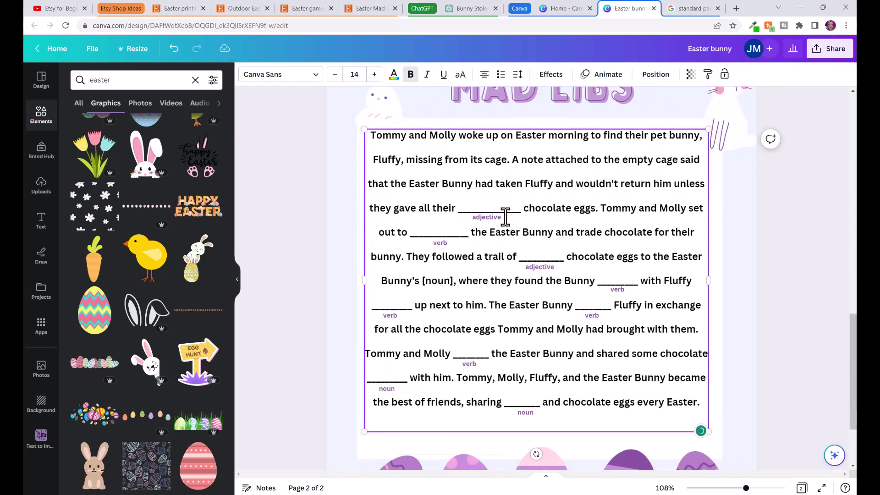
{"action": "left_click_drag", "start_coordinate": [518, 212], "coordinate": [474, 211]}
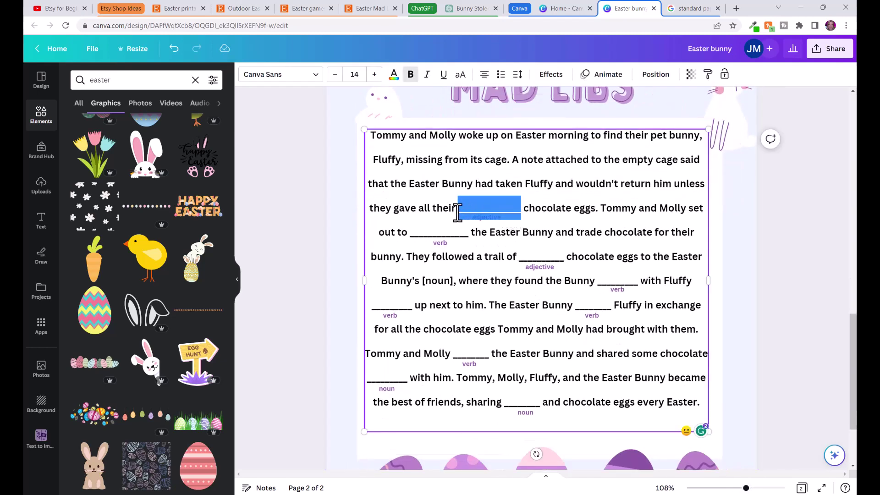
{"action": "left_click", "coordinate": [477, 9]}
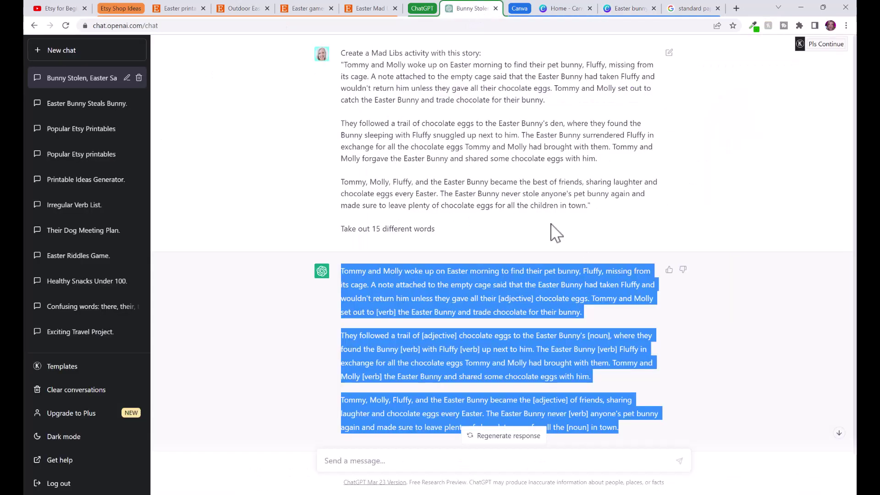
{"action": "left_click", "coordinate": [629, 9]}
{"action": "left_click", "coordinate": [770, 216]}
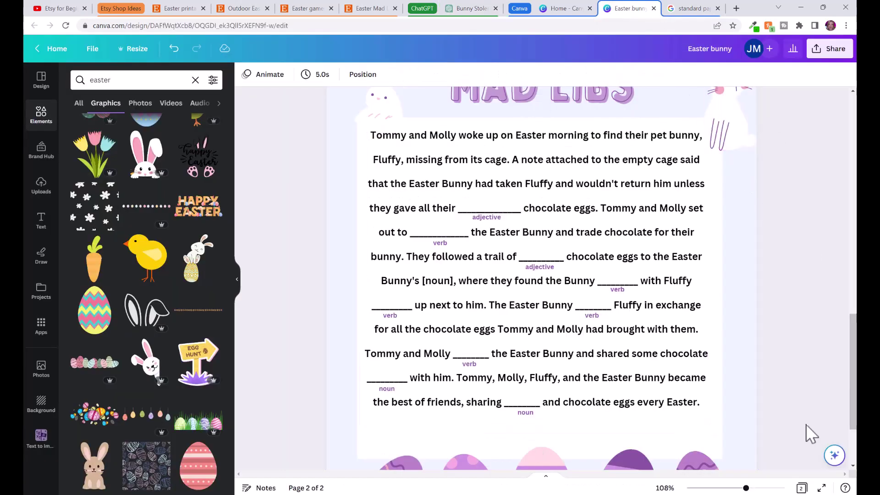
{"action": "scroll", "coordinate": [812, 434], "scroll_direction": "down", "scroll_amount": 5, "text": "ctrl"}
{"action": "scroll", "coordinate": [793, 343], "scroll_direction": "up", "scroll_amount": 2, "text": "ctrl"}
{"action": "scroll", "coordinate": [782, 275], "scroll_direction": "up", "scroll_amount": 5}
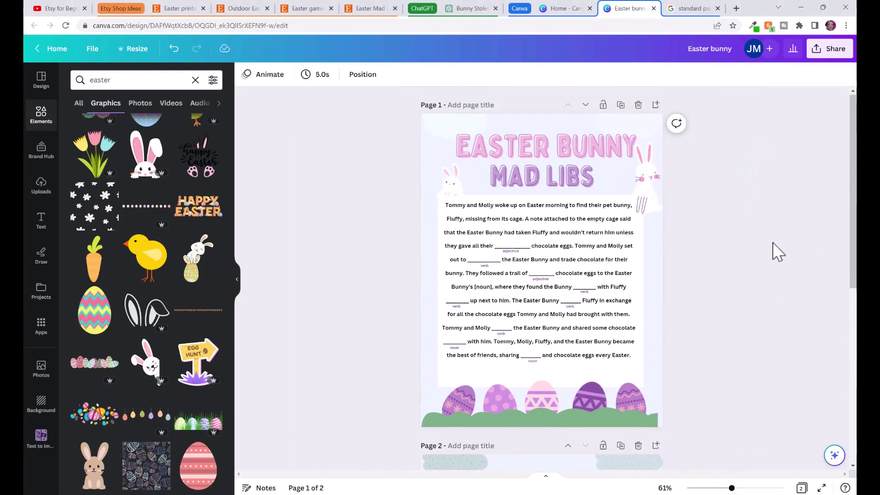
Download all pages as PDF Standard with Flatten PDF ticked.
{"action": "left_click", "coordinate": [825, 51]}
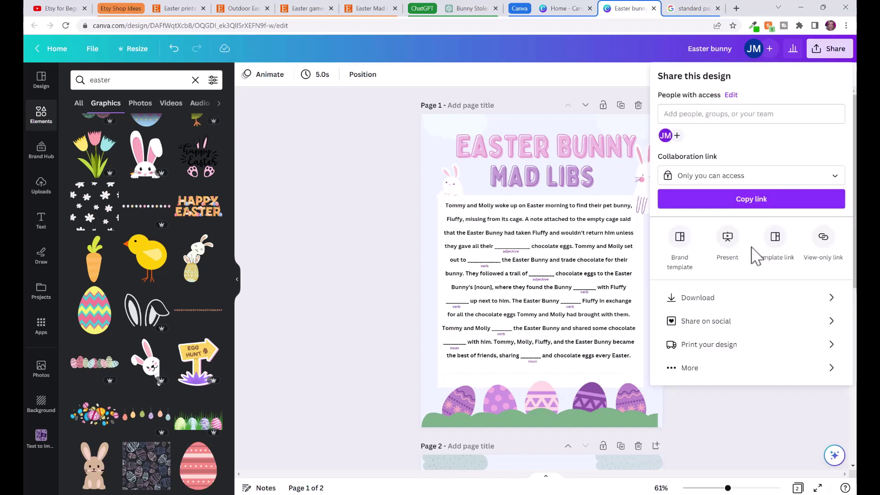
{"action": "left_click", "coordinate": [742, 303]}
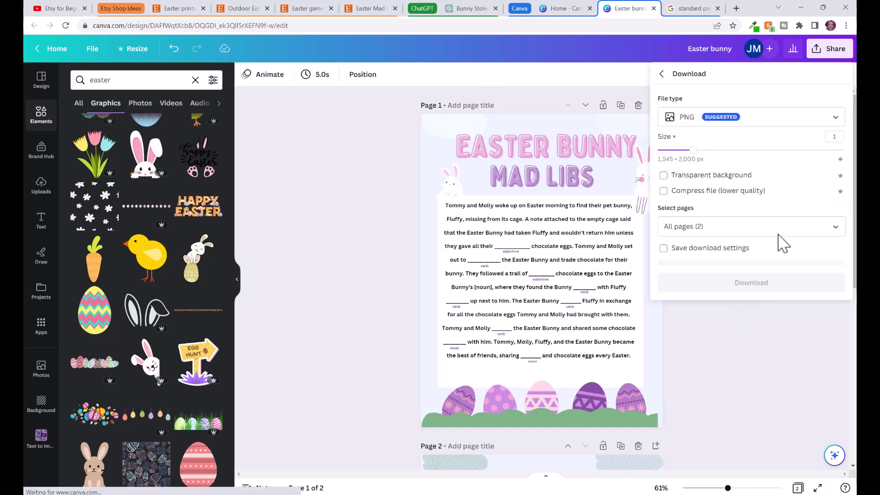
{"action": "left_click", "coordinate": [784, 120]}
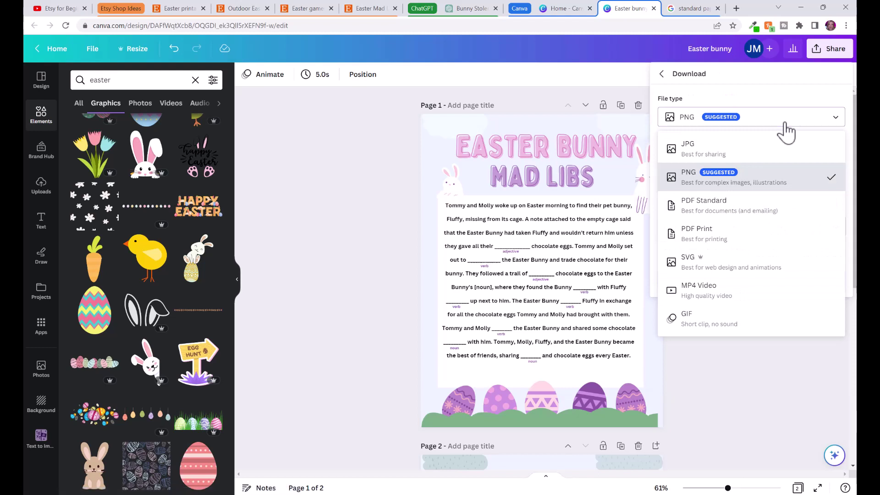
{"action": "left_click", "coordinate": [727, 218]}
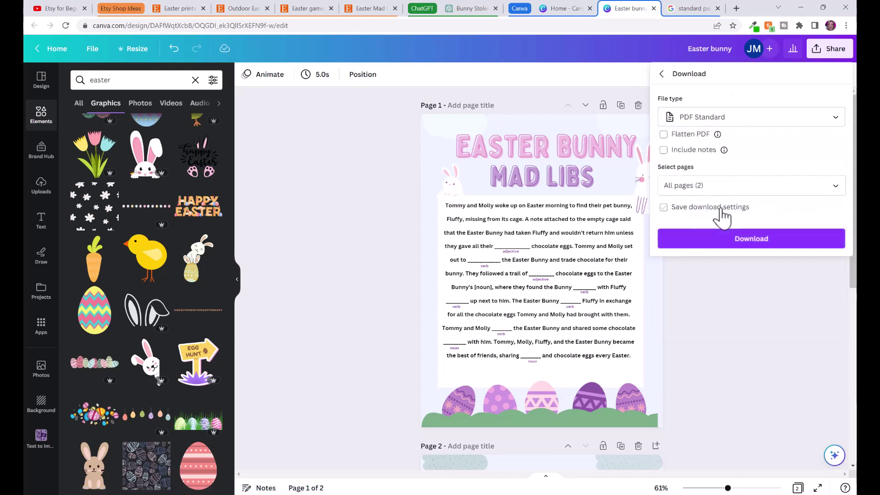
{"action": "left_click", "coordinate": [714, 187]}
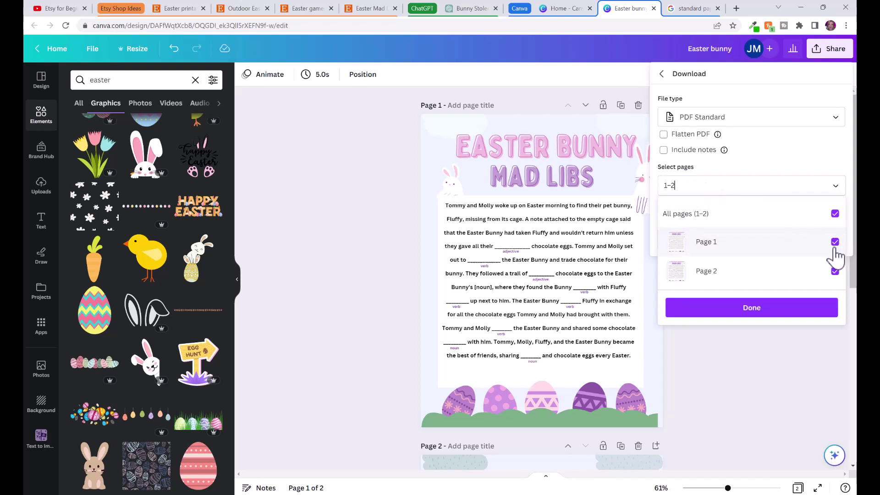
{"action": "left_click", "coordinate": [806, 160]}
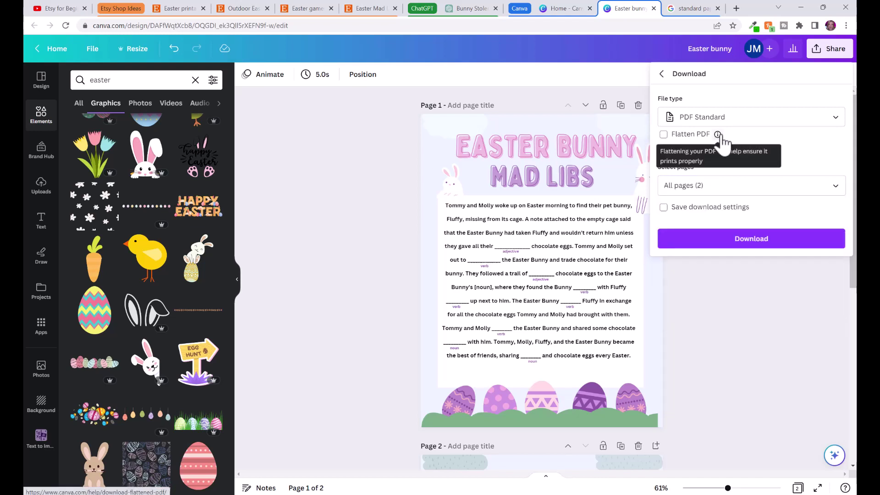
{"action": "left_click", "coordinate": [700, 137]}
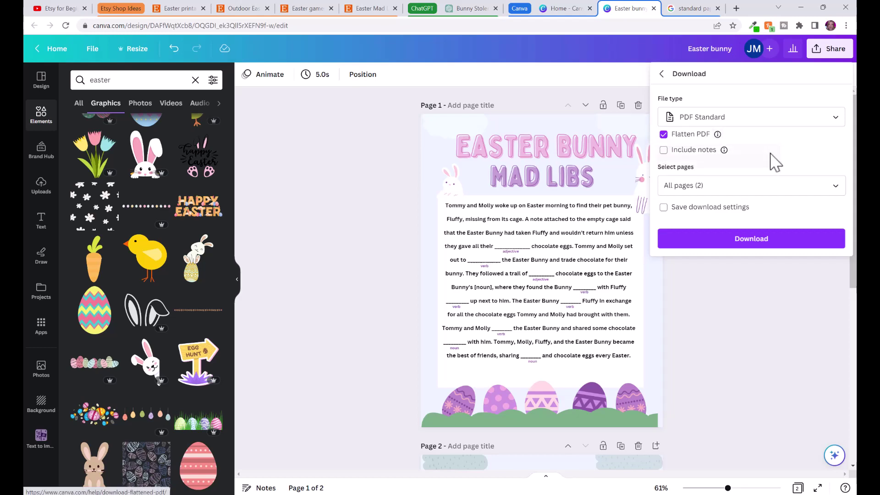
{"action": "left_click", "coordinate": [768, 241]}
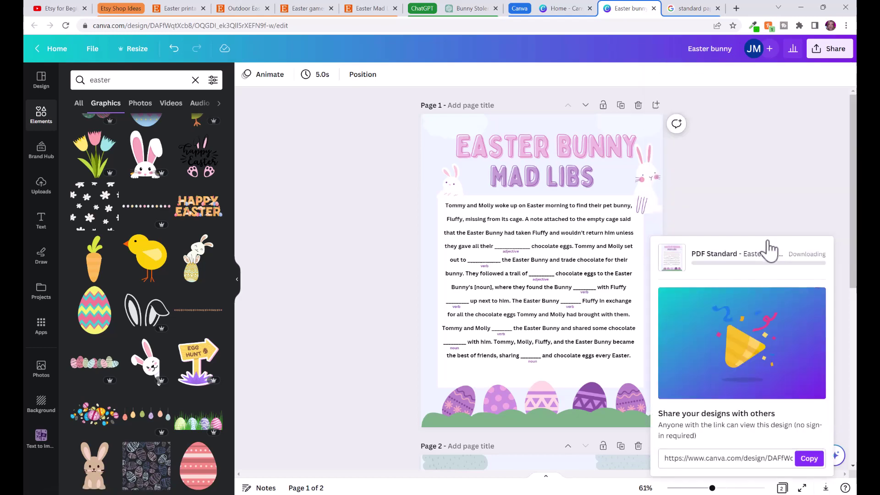
{"action": "scroll", "coordinate": [678, 255], "scroll_direction": "down", "scroll_amount": 7}
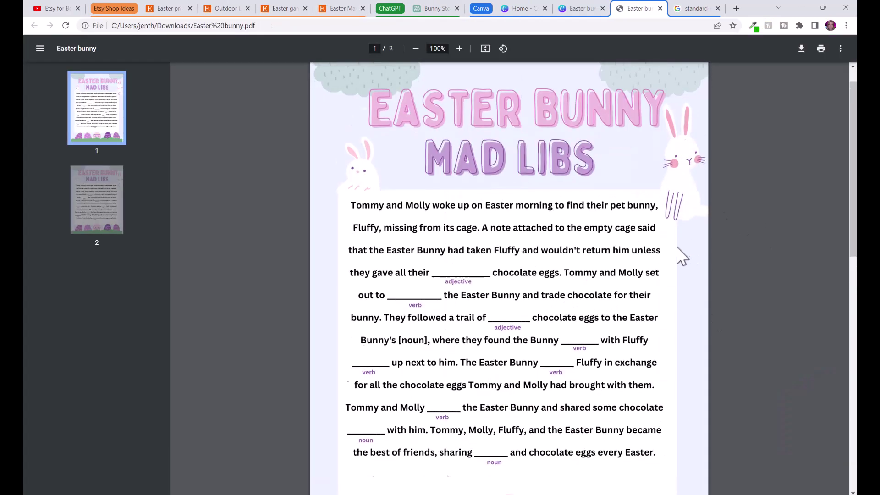
{"action": "scroll", "coordinate": [669, 258], "scroll_direction": "up", "scroll_amount": 7}
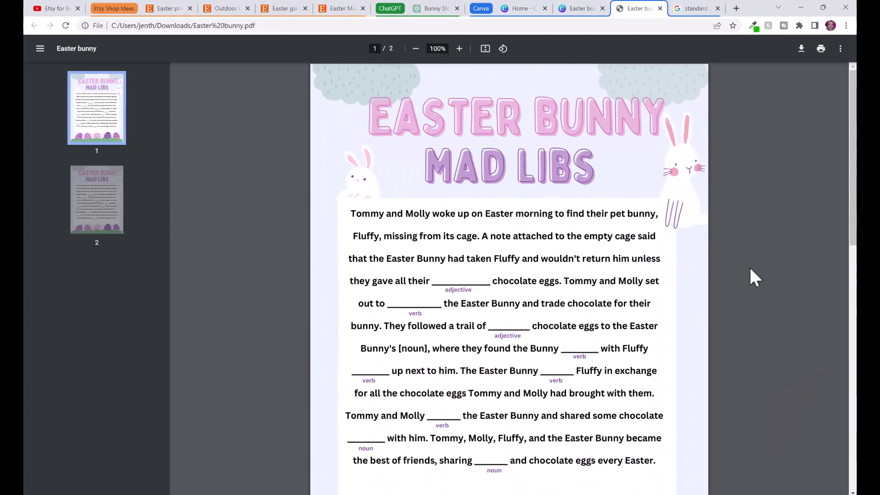
{"action": "scroll", "coordinate": [755, 278], "scroll_direction": "down", "scroll_amount": 1}
{"action": "scroll", "coordinate": [750, 238], "scroll_direction": "up", "scroll_amount": 1}
Open the Etsy Easter Mad Libs listing and expand its 'Learn more about this item' description.
{"action": "left_click", "coordinate": [337, 8]}
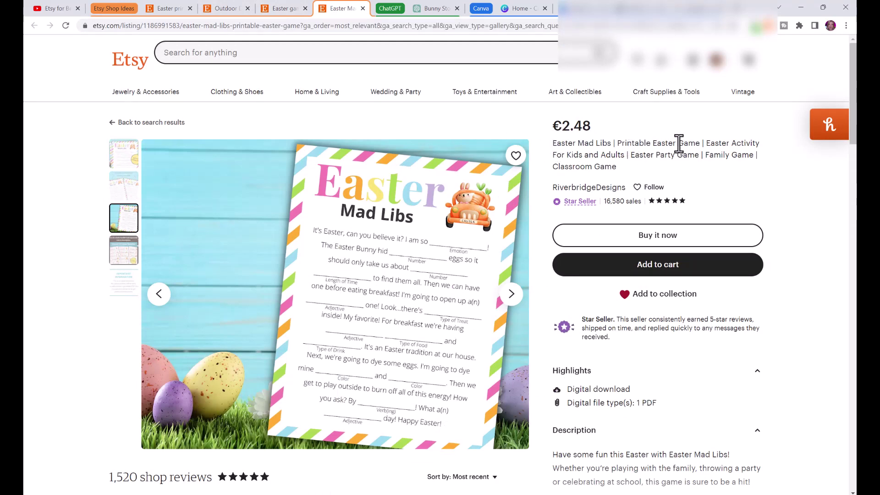
{"action": "scroll", "coordinate": [732, 215], "scroll_direction": "down", "scroll_amount": 4}
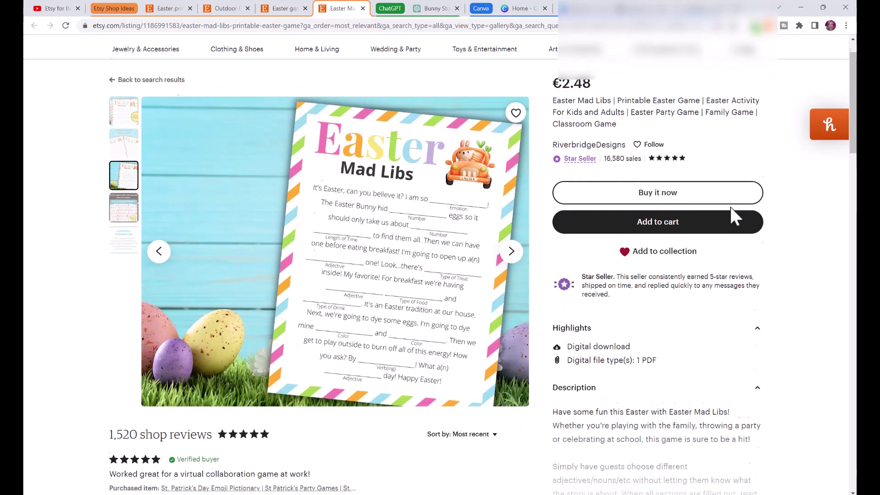
{"action": "left_click", "coordinate": [672, 385]}
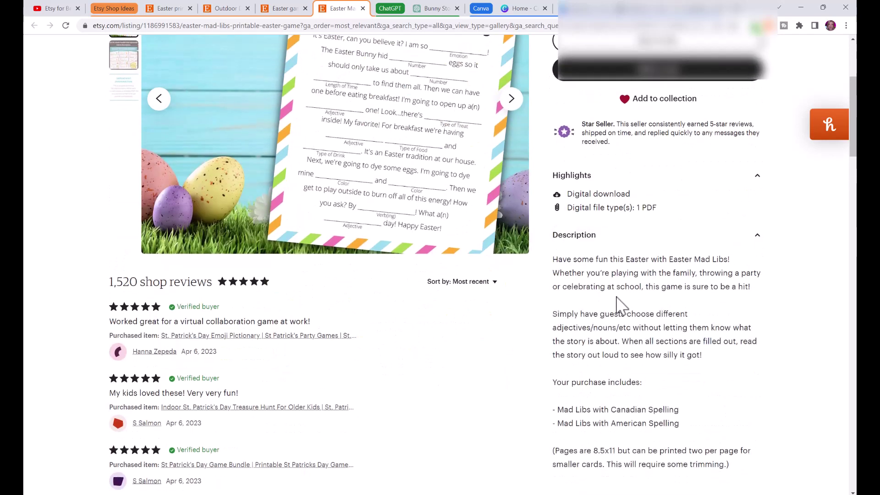
{"action": "scroll", "coordinate": [697, 383], "scroll_direction": "down", "scroll_amount": 3}
{"action": "scroll", "coordinate": [724, 408], "scroll_direction": "up", "scroll_amount": 4}
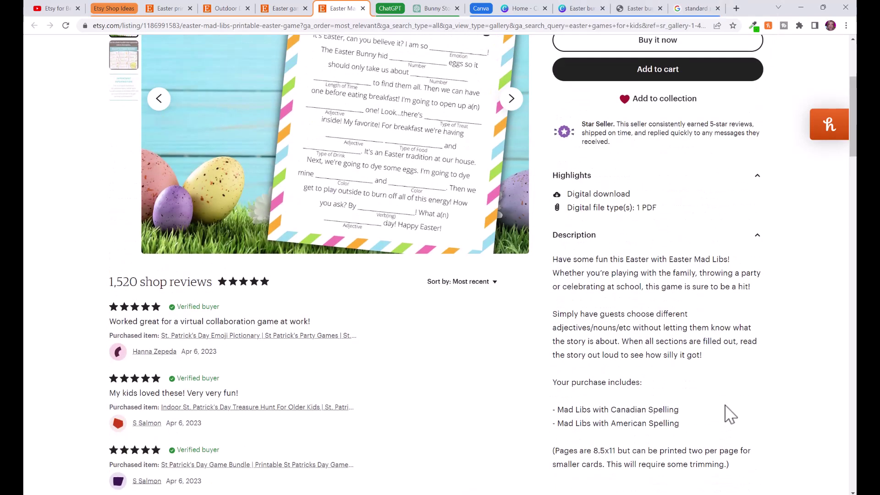
In ChatGPT, type a prompt asking for an Etsy listing for the digital Mad Libs worksheets.
{"action": "left_click", "coordinate": [435, 10]}
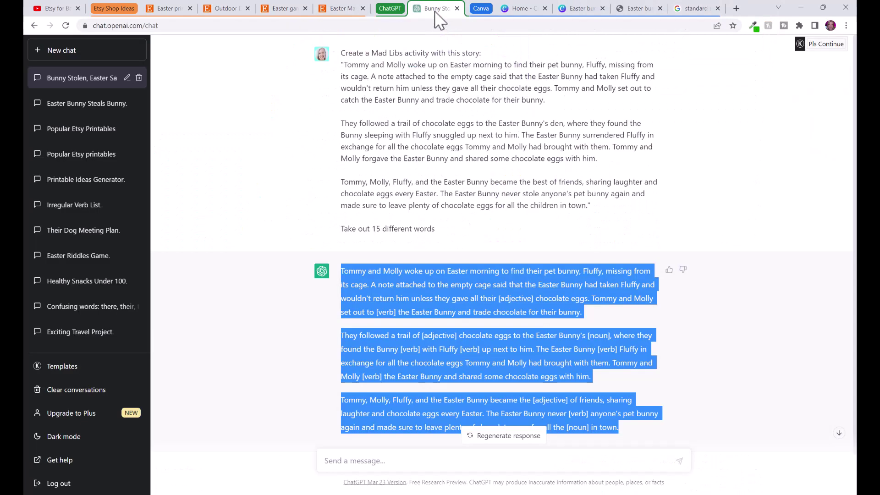
{"action": "scroll", "coordinate": [451, 246], "scroll_direction": "down", "scroll_amount": 1}
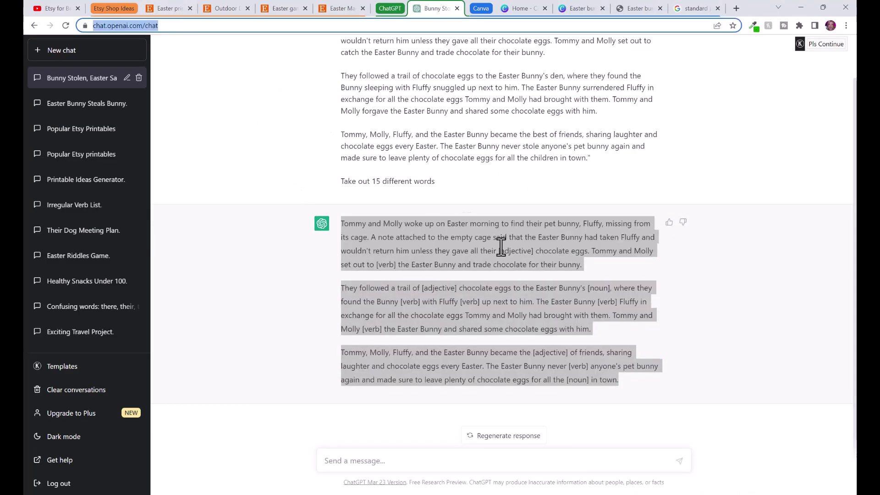
{"action": "left_click", "coordinate": [472, 462]}
{"action": "type", "text": "Write a listing for a digital product on Etsy selling this fun Easter Bunny Mad Libs activity for stud"}
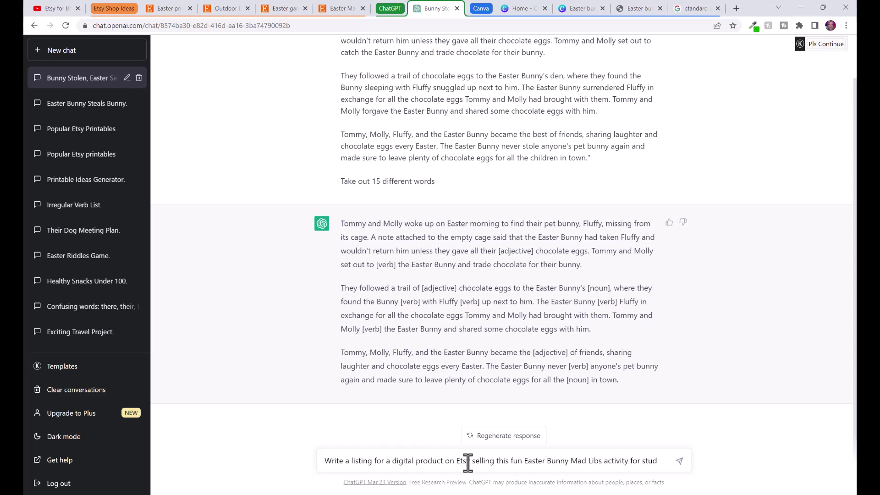
{"action": "type", "text": "ents. The product includes 2"}
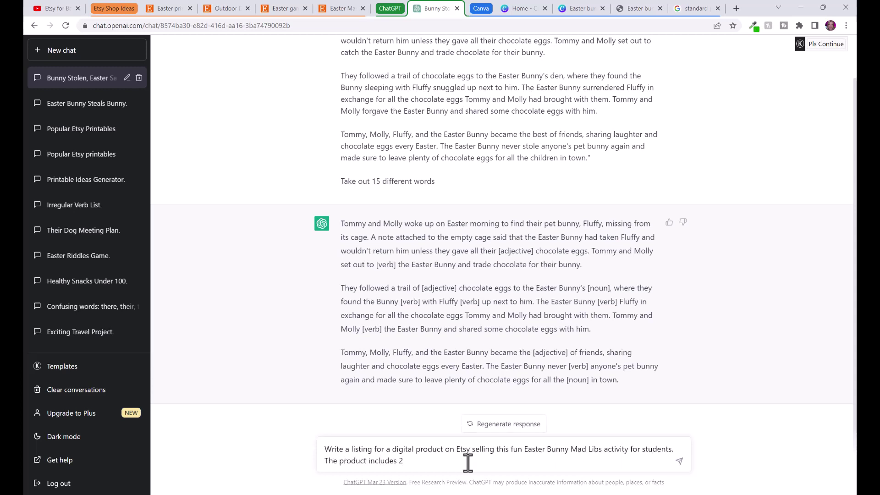
{"action": "type", "text": "sheets, 1 pdf file"}
Send the listing prompt and review the reply's title, description and product details.
{"action": "key", "text": "Return"}
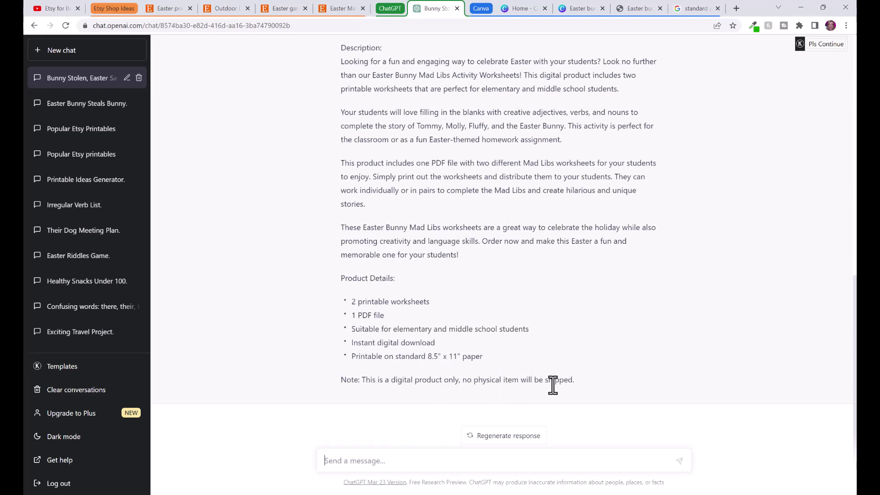
{"action": "scroll", "coordinate": [519, 337], "scroll_direction": "up", "scroll_amount": 2}
{"action": "scroll", "coordinate": [531, 356], "scroll_direction": "down", "scroll_amount": 2}
{"action": "scroll", "coordinate": [590, 398], "scroll_direction": "up", "scroll_amount": 1}
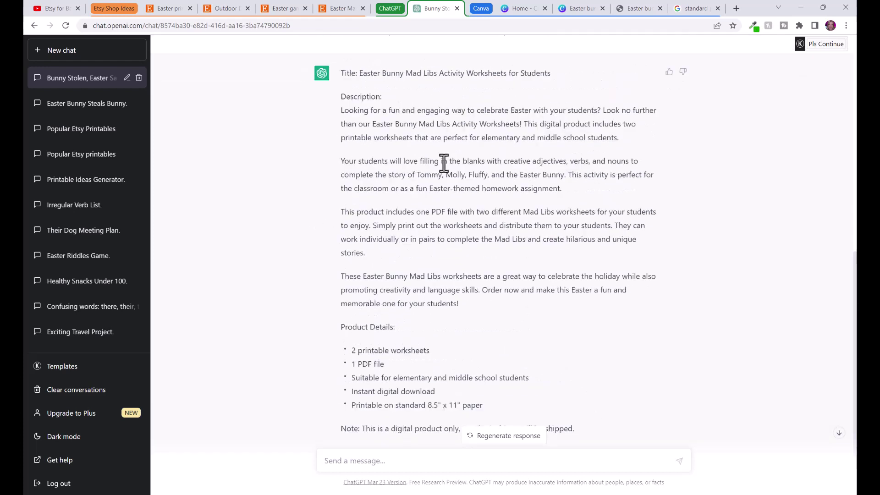